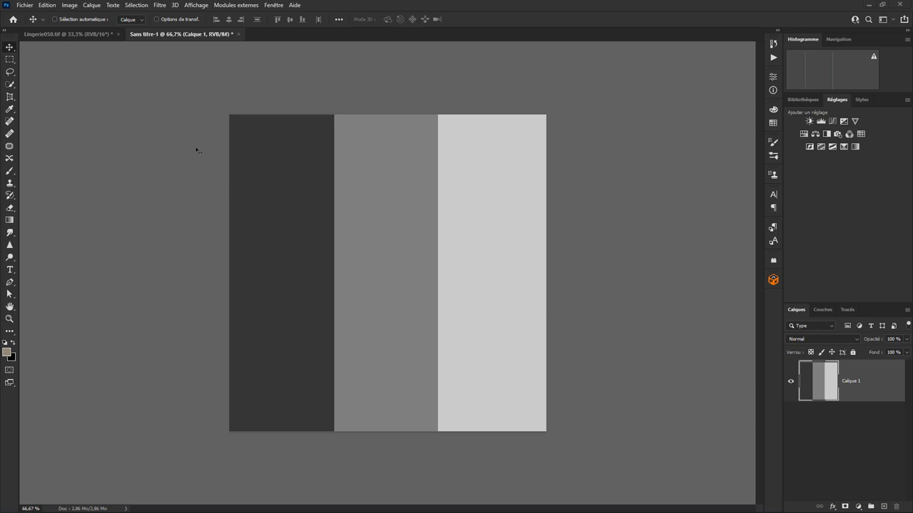
Step: Keep the Photographie workspace and select the Dodge (Densité −) tool
click(273, 5)
mouse_move(292, 24)
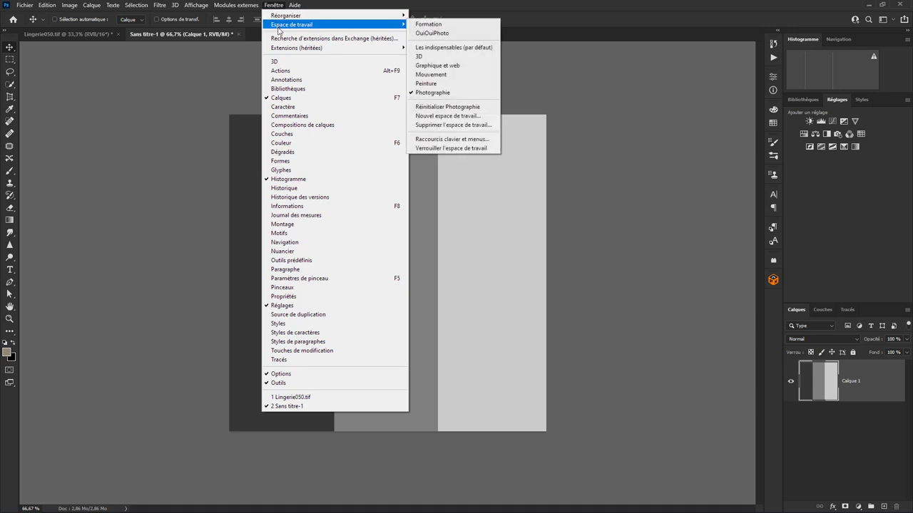
click(472, 93)
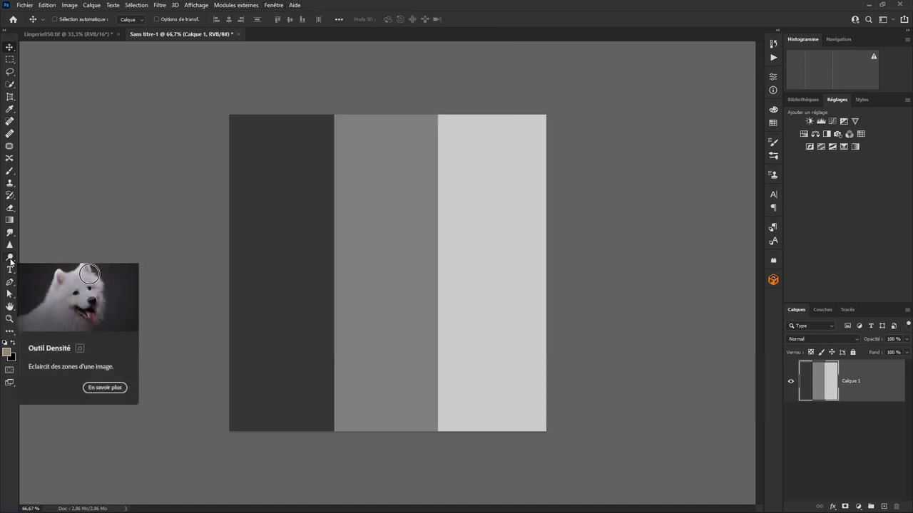
click(10, 258)
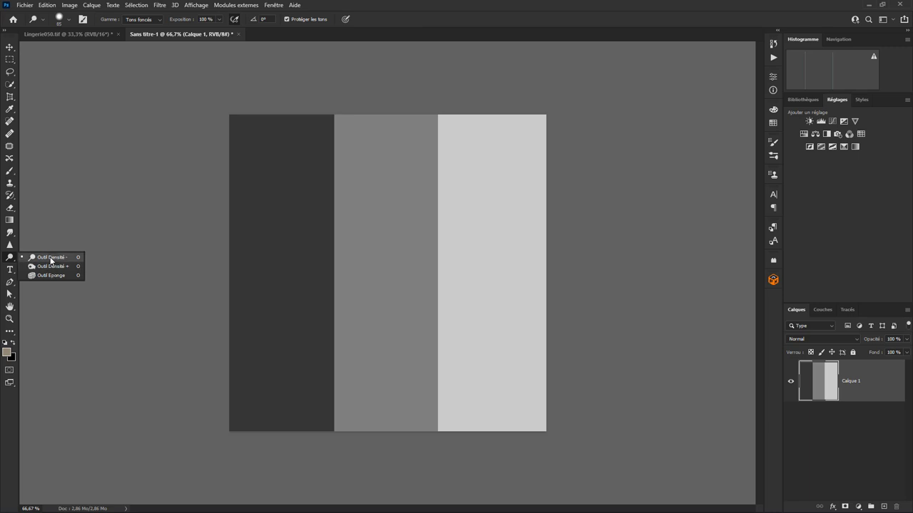
click(51, 258)
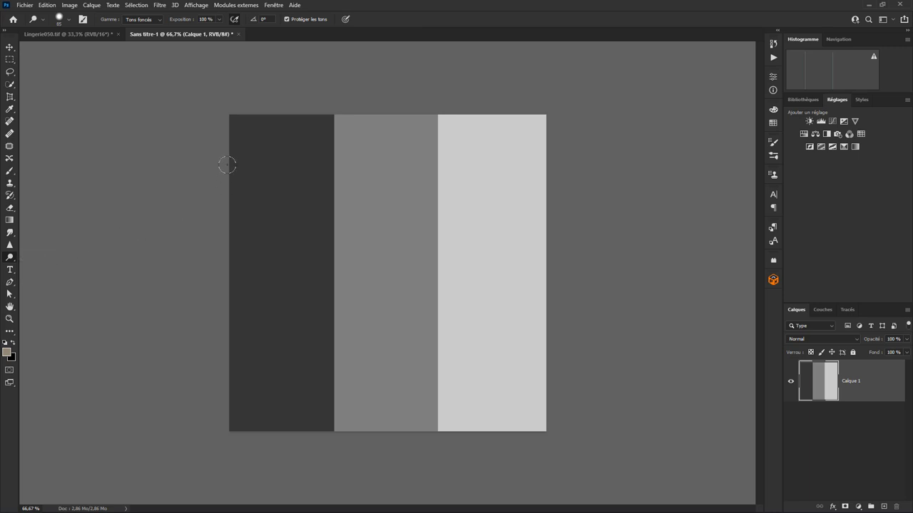
click(70, 20)
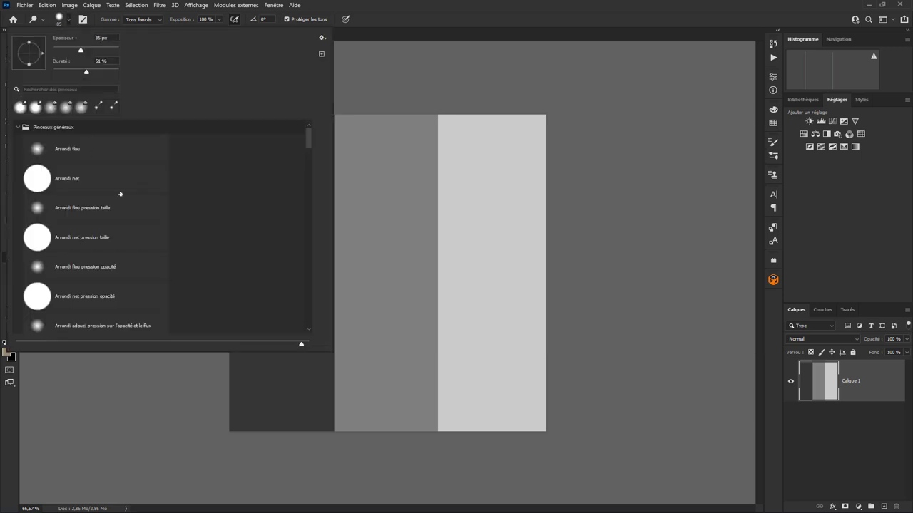
mouse_move(306, 150)
mouse_down()
mouse_move(308, 258)
mouse_move(310, 137)
mouse_up()
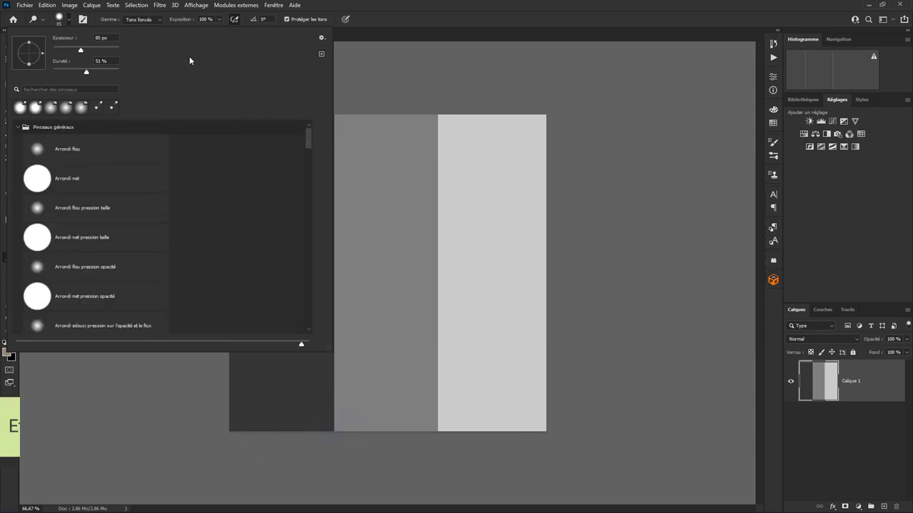
click(358, 71)
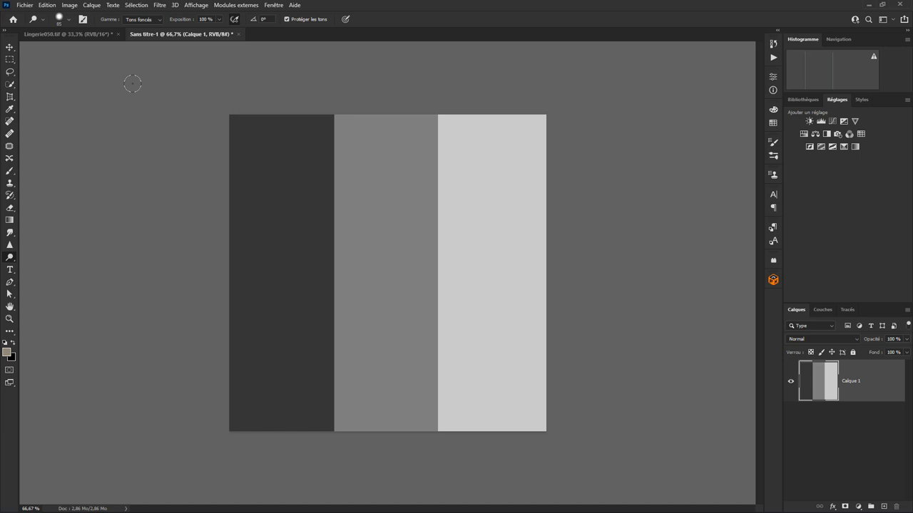
click(137, 22)
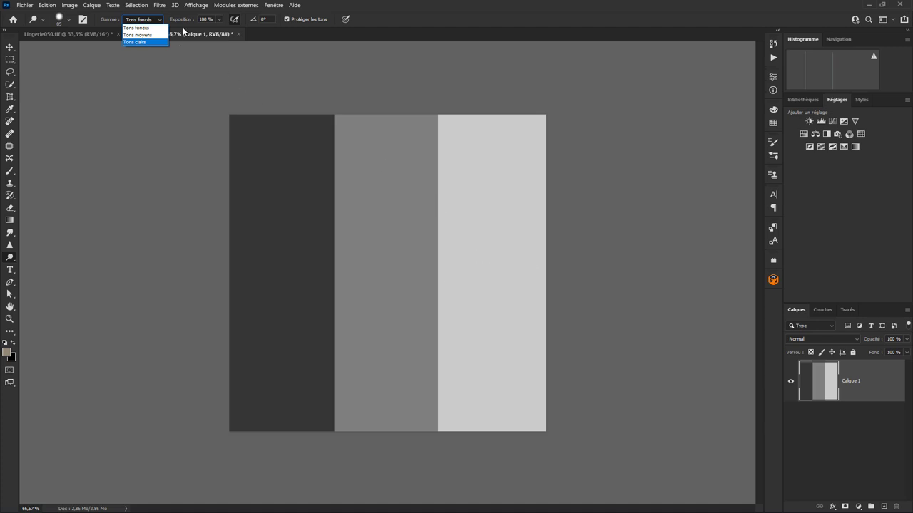
key(Escape)
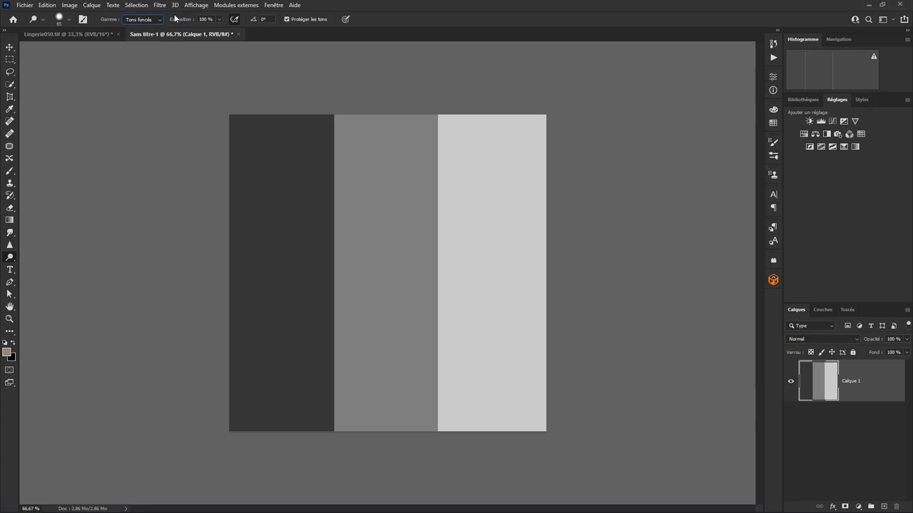
click(157, 19)
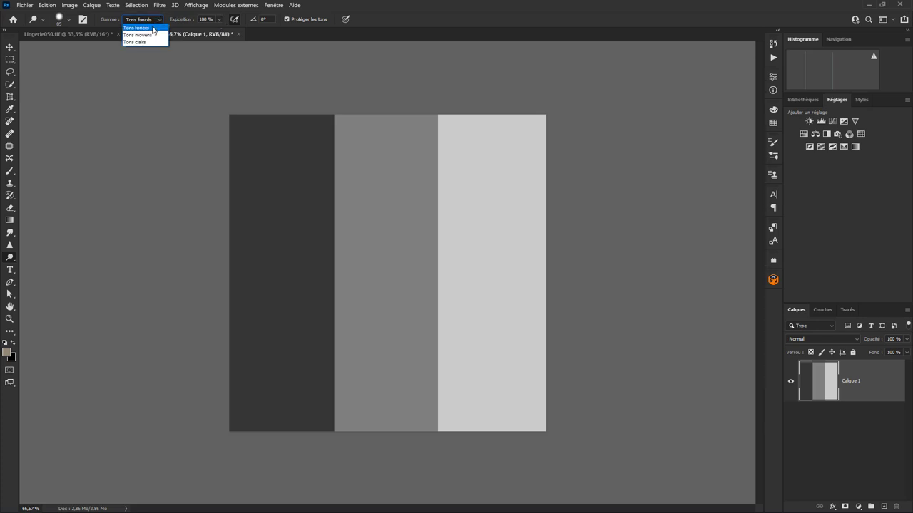
click(153, 29)
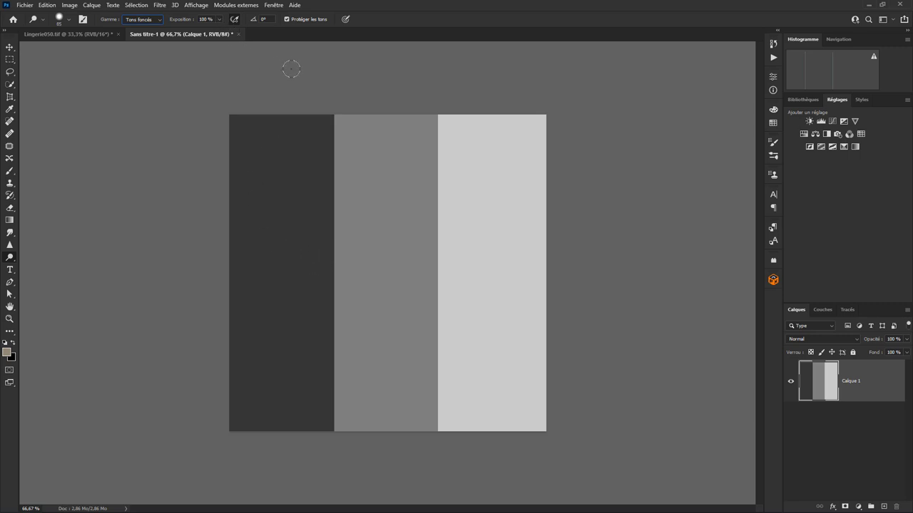
Step: Turn off Protéger les tons and dodge one soft lighter spot onto each grey strip
click(293, 20)
mouse_move(281, 245)
mouse_down()
mouse_move(291, 256)
mouse_move(284, 263)
mouse_move(275, 253)
mouse_up()
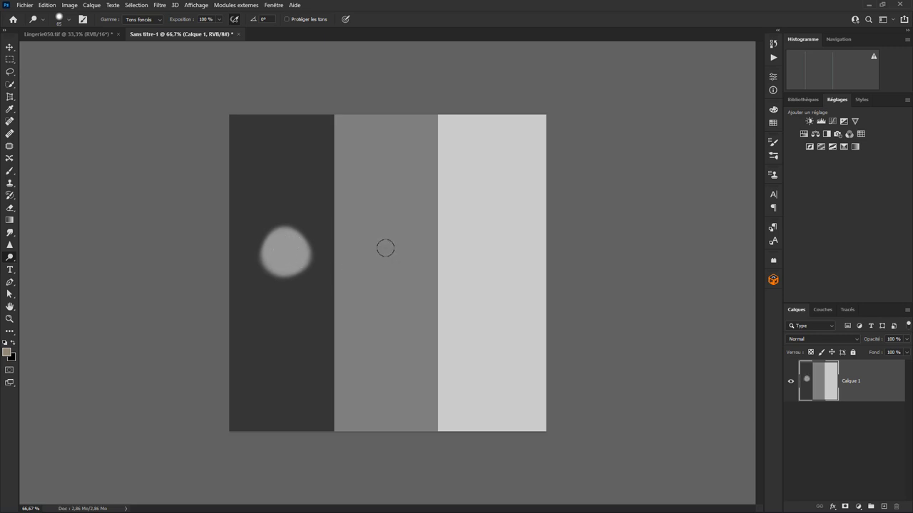
mouse_move(387, 244)
mouse_down()
mouse_move(380, 261)
mouse_move(377, 238)
mouse_move(392, 247)
mouse_move(390, 264)
mouse_up()
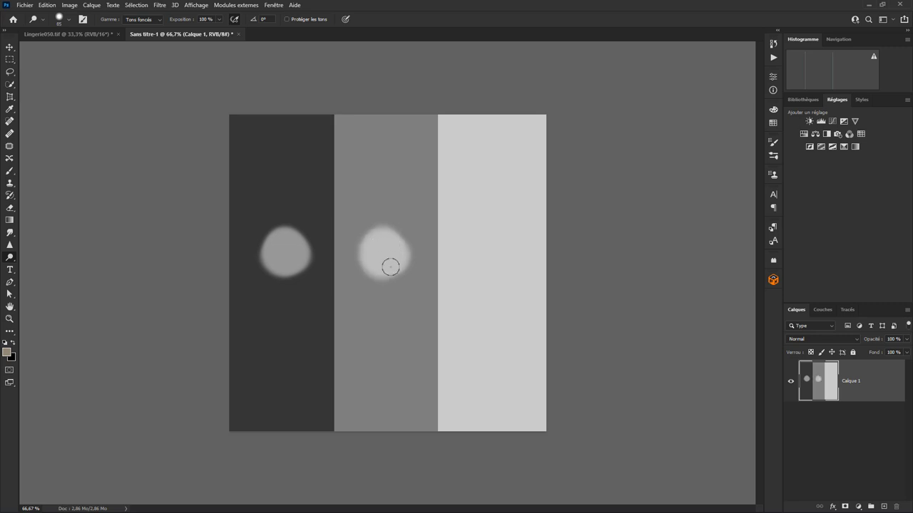
mouse_move(488, 245)
mouse_down()
mouse_move(501, 255)
mouse_move(483, 259)
mouse_move(480, 247)
mouse_move(506, 242)
mouse_move(484, 254)
mouse_up()
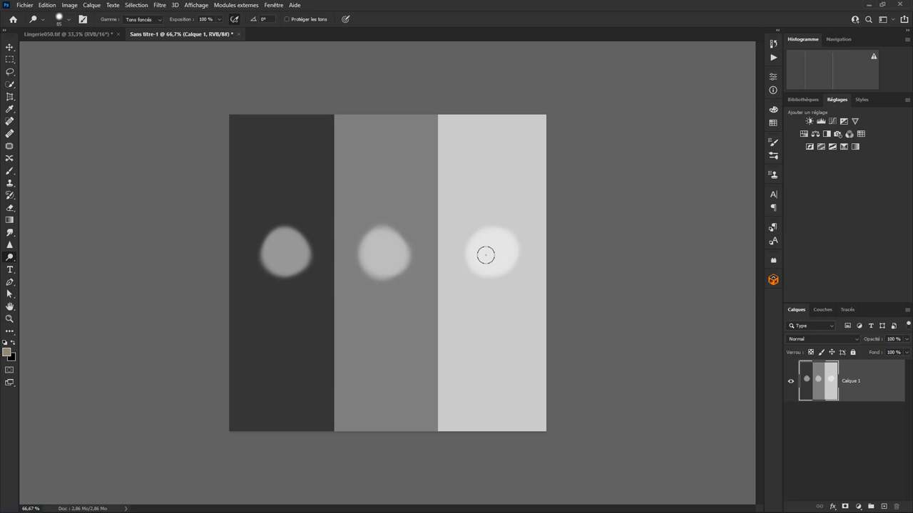
click(7, 352)
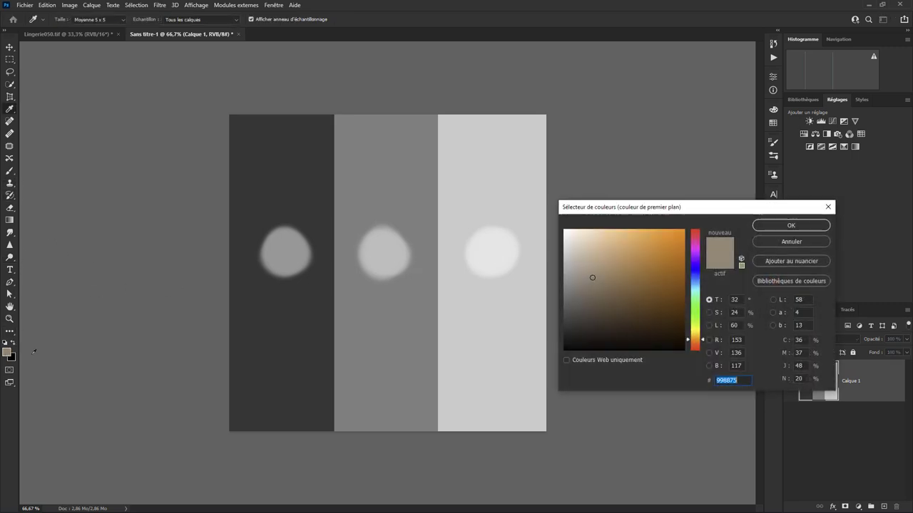
Step: Sample each strip and its dodged spot in the Color Picker, then cancel unchanged
click(289, 341)
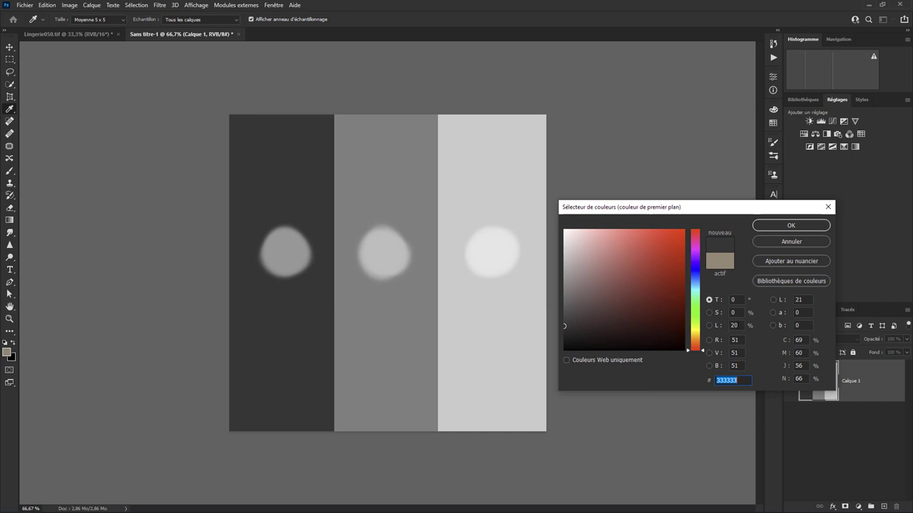
click(287, 250)
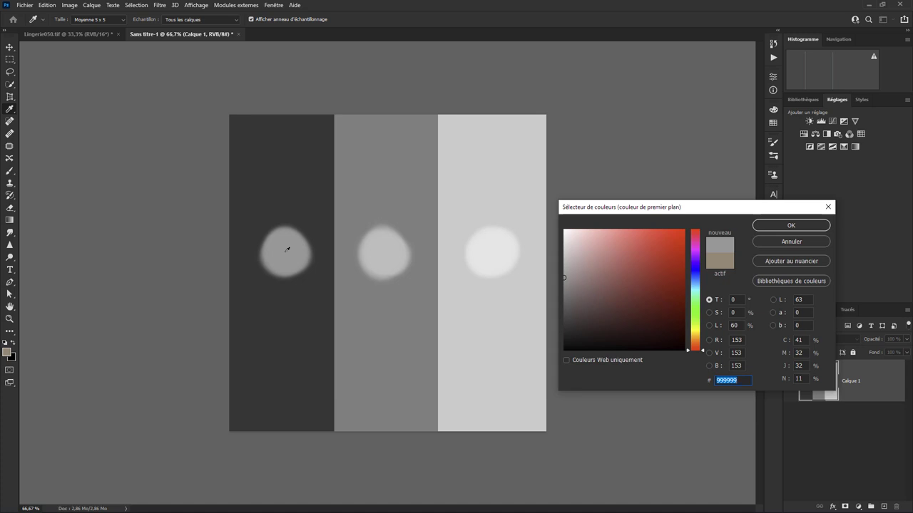
click(395, 334)
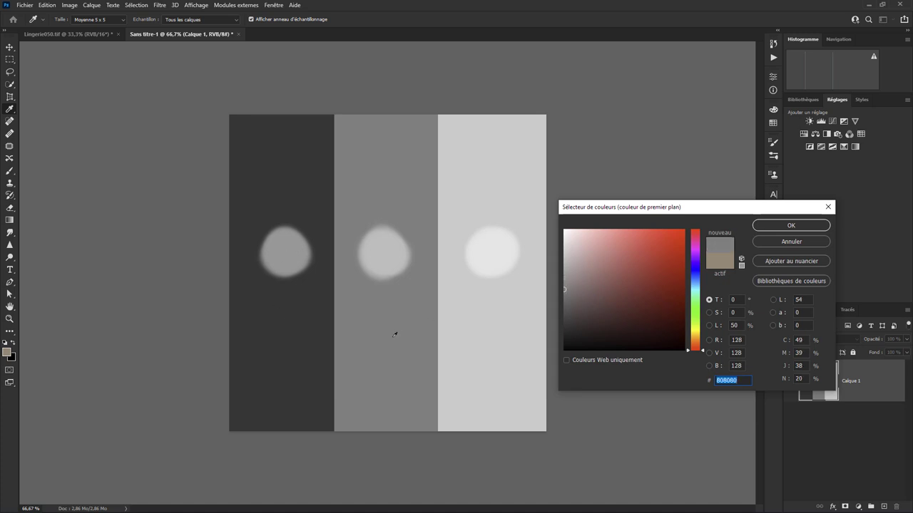
click(385, 252)
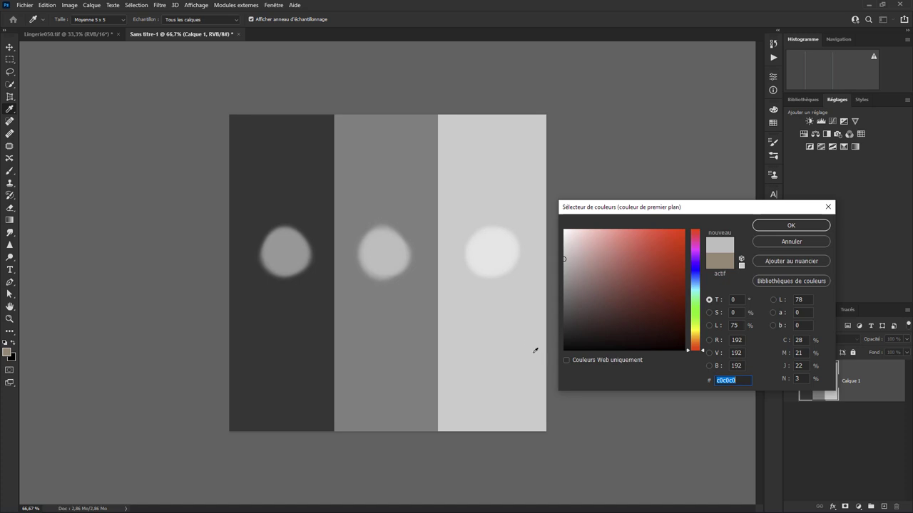
click(495, 336)
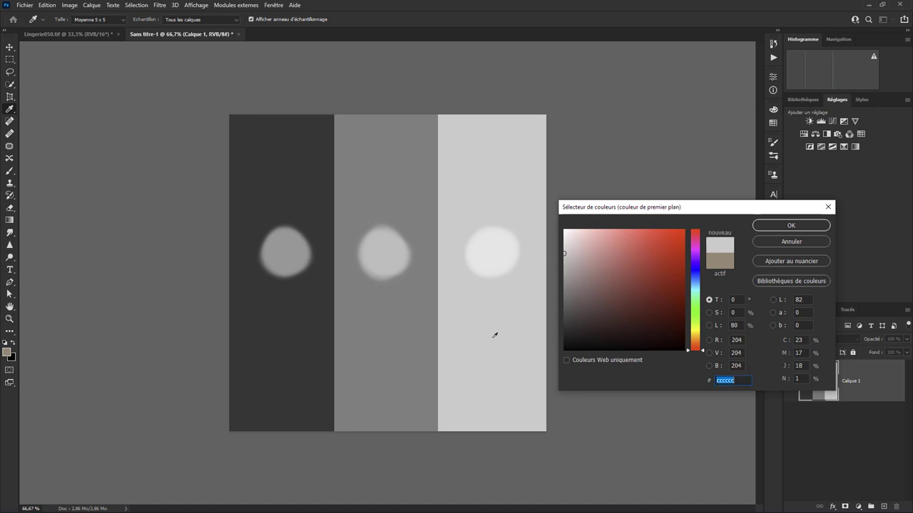
click(496, 252)
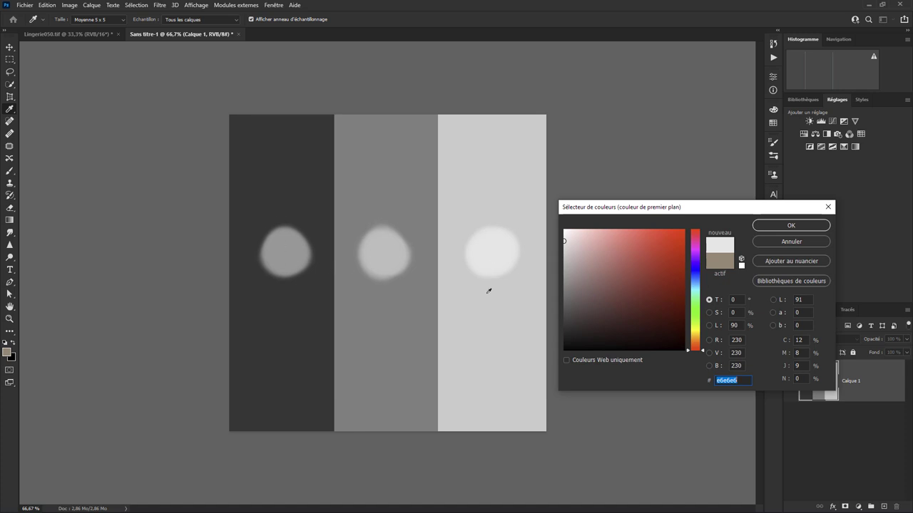
click(783, 241)
key(o)
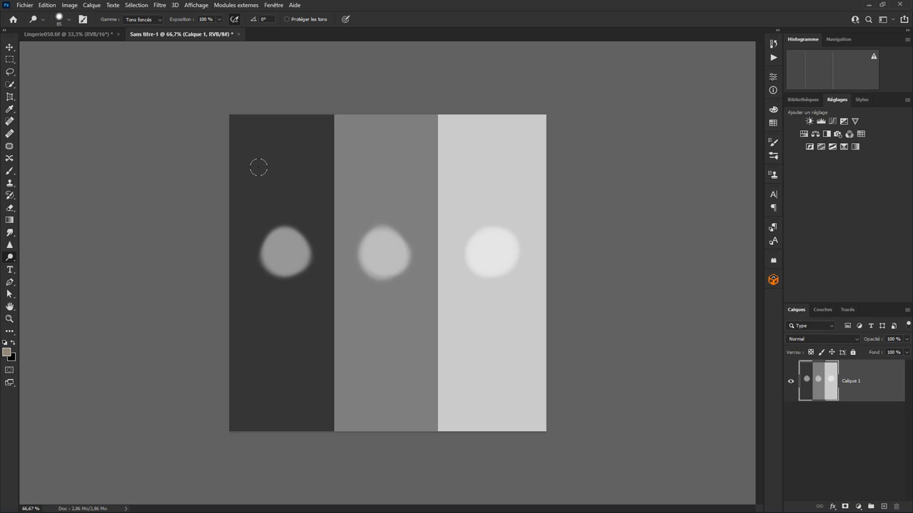
Step: Dodge a long vertical streak down the dark strip through its lightened spot
mouse_move(289, 178)
mouse_down()
mouse_move(286, 169)
mouse_move(283, 300)
mouse_move(283, 210)
mouse_move(274, 196)
mouse_move(271, 257)
mouse_move(282, 310)
mouse_move(295, 271)
mouse_move(296, 192)
mouse_up()
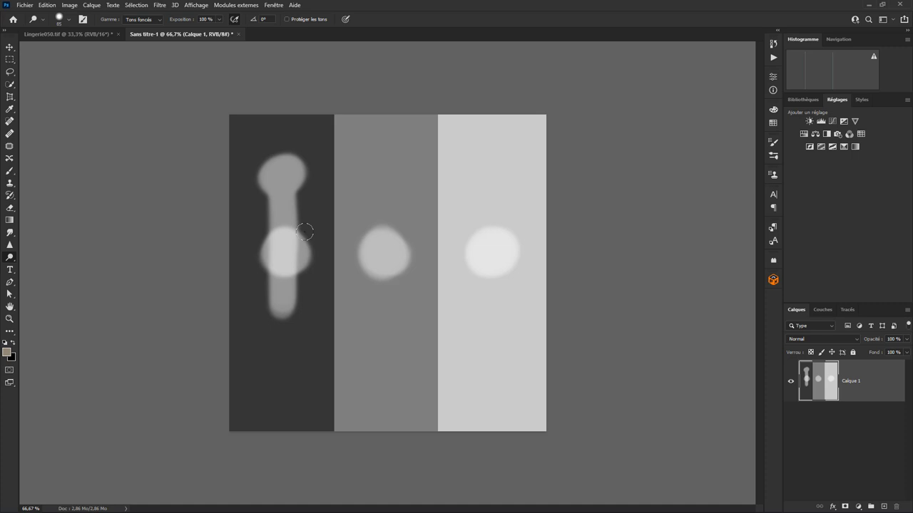
Step: Set the range to Tons clairs and dodge a lower row of spots on all three strips
click(160, 21)
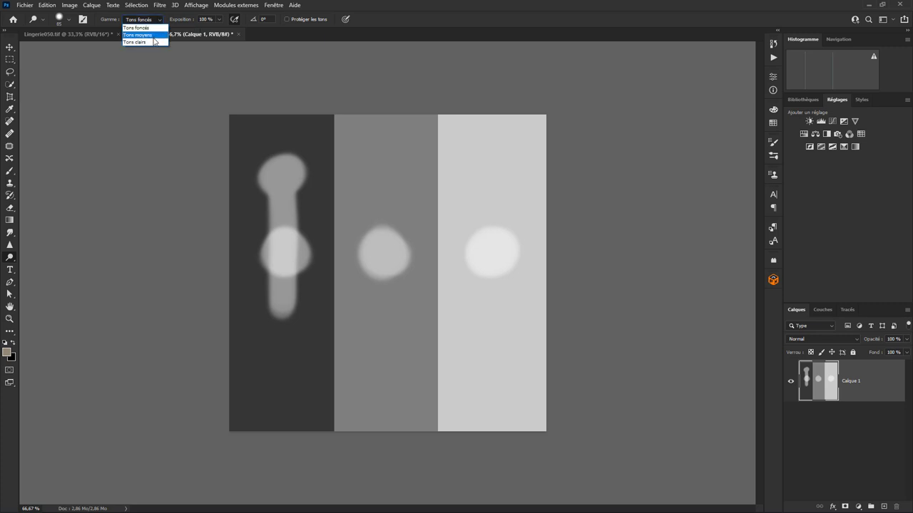
click(153, 42)
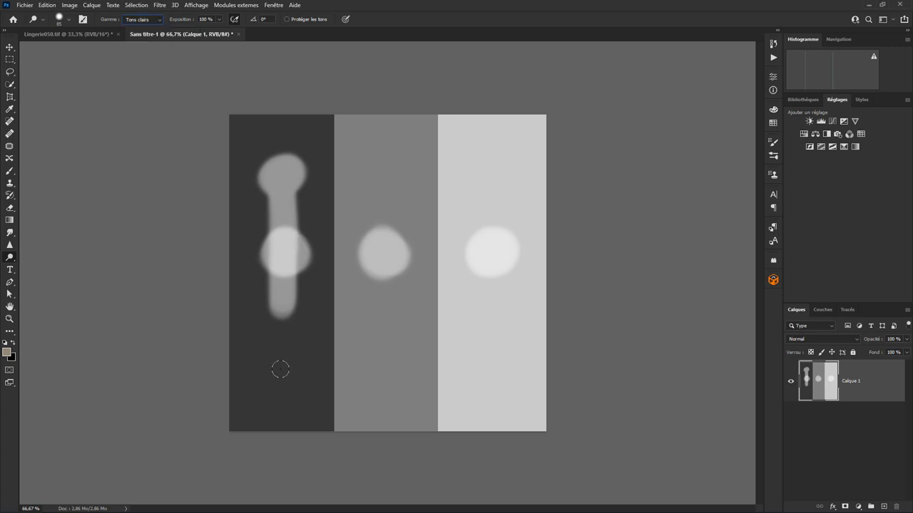
mouse_move(287, 357)
mouse_down()
mouse_move(298, 366)
mouse_move(280, 366)
mouse_up()
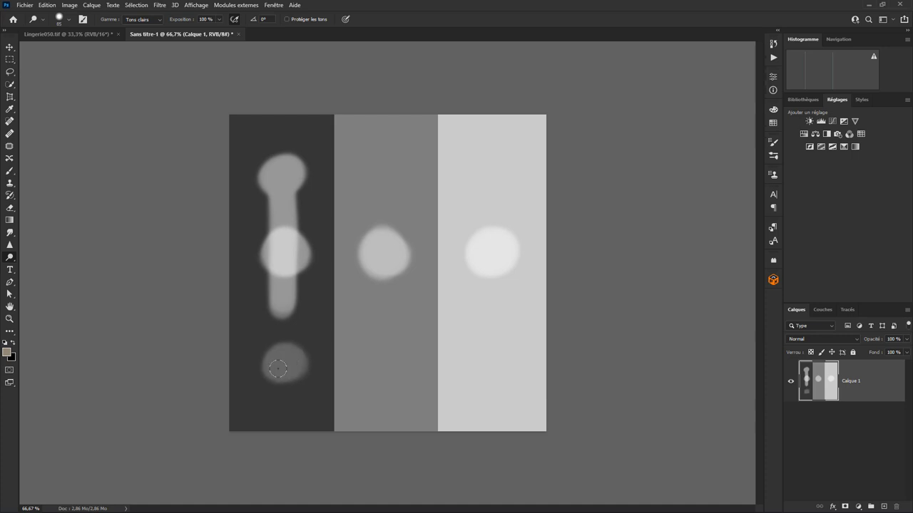
mouse_move(398, 350)
mouse_down()
mouse_move(380, 339)
mouse_move(383, 355)
mouse_up()
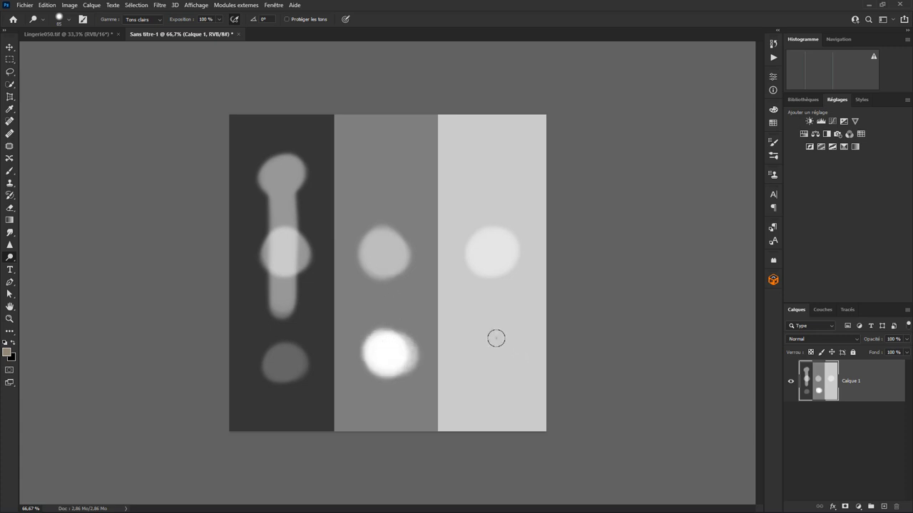
drag(495, 338, 493, 352)
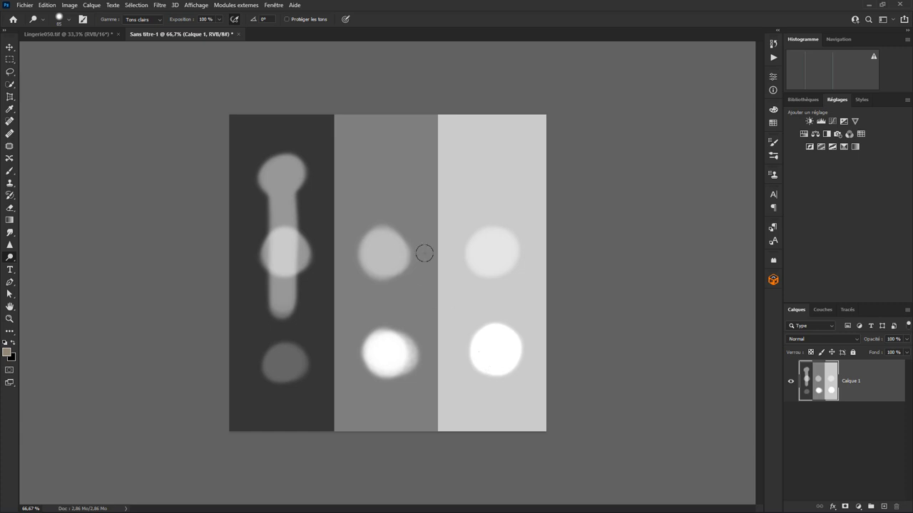
click(155, 19)
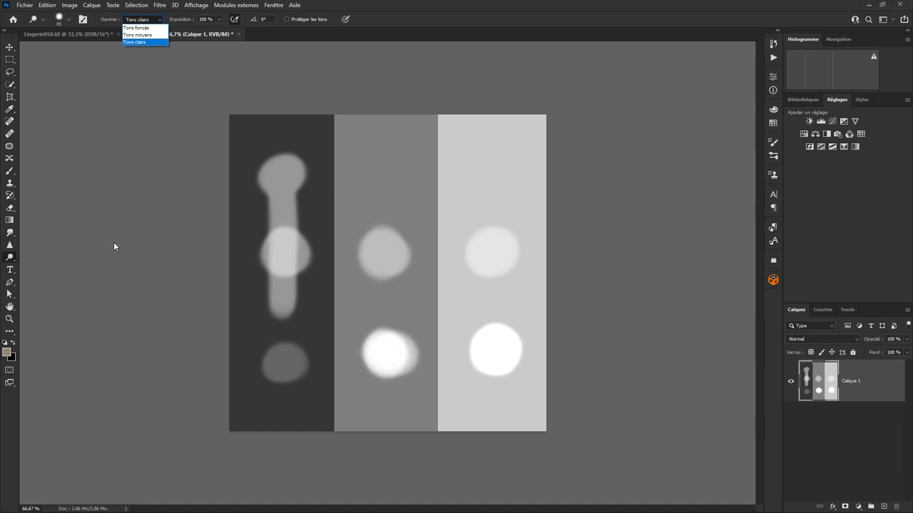
Step: Switch to the Burn tool with raised exposure and a 109 px brush
click(12, 259)
right_click(11, 258)
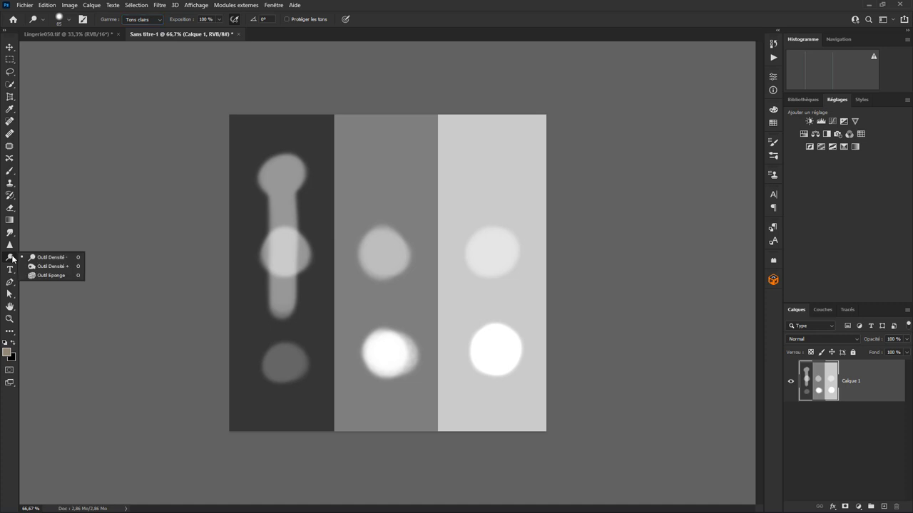
click(55, 266)
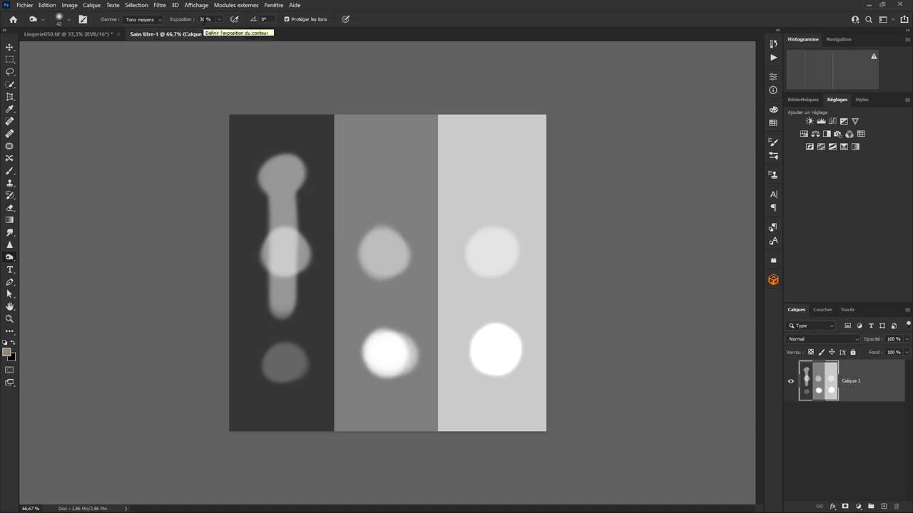
click(219, 23)
drag(221, 32, 239, 33)
click(69, 19)
drag(69, 50, 87, 50)
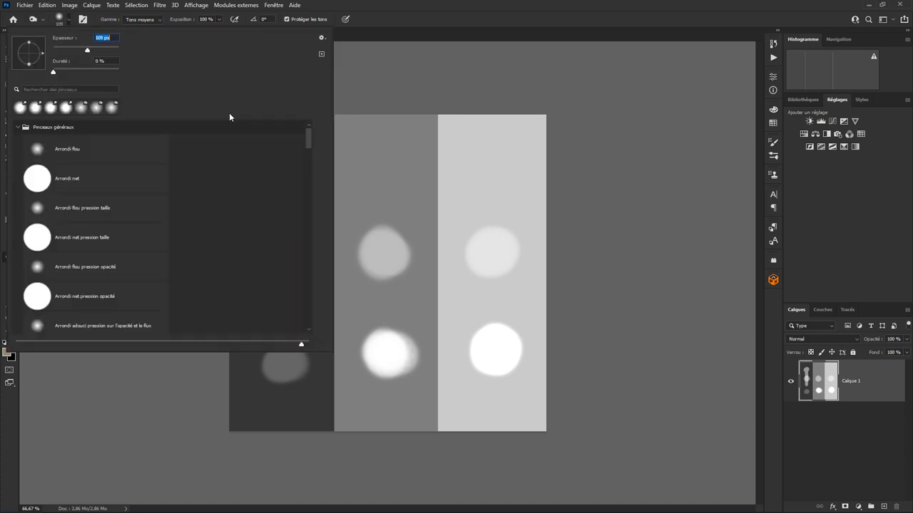
key(Return)
Step: Burn dark smudges atop the light and middle strips and near the dark strip's bottom
drag(488, 165, 476, 164)
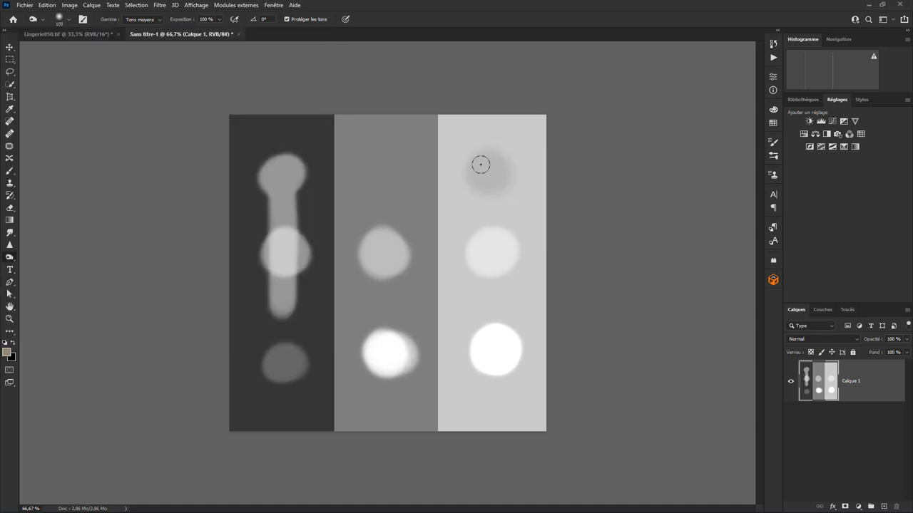
drag(476, 164, 489, 159)
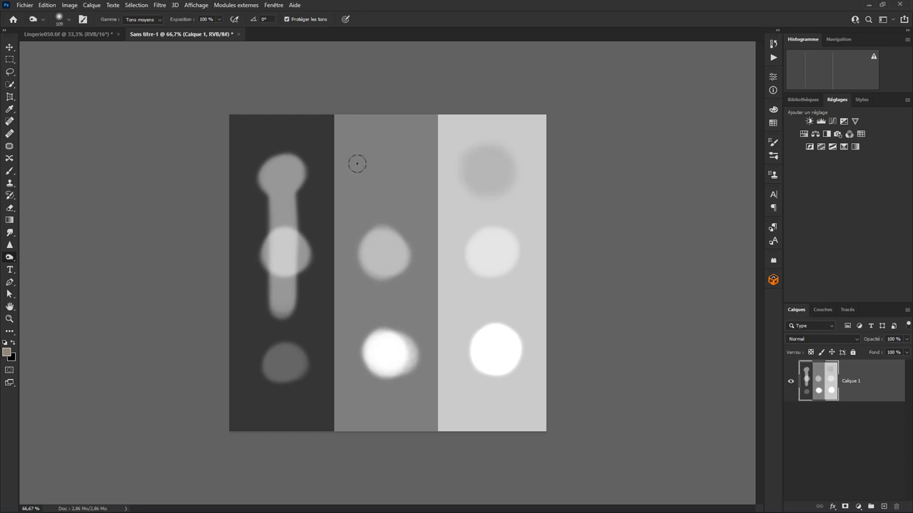
mouse_move(389, 162)
mouse_down()
mouse_move(373, 173)
mouse_move(373, 154)
mouse_move(383, 169)
mouse_up()
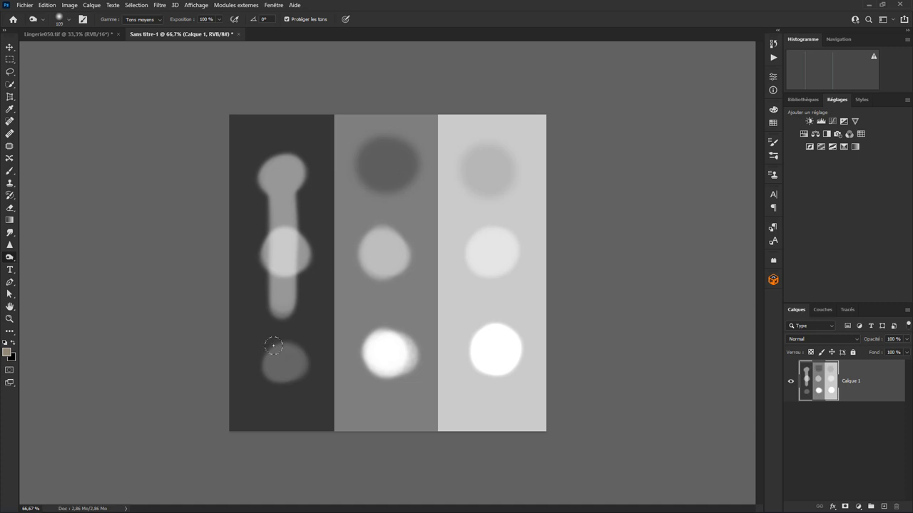
mouse_move(260, 408)
mouse_down()
mouse_move(283, 403)
mouse_move(265, 409)
mouse_up()
Step: Switch to Lingerie050.tif, zoom to 300% on the cheek beside the lips, and tone the skin
click(72, 34)
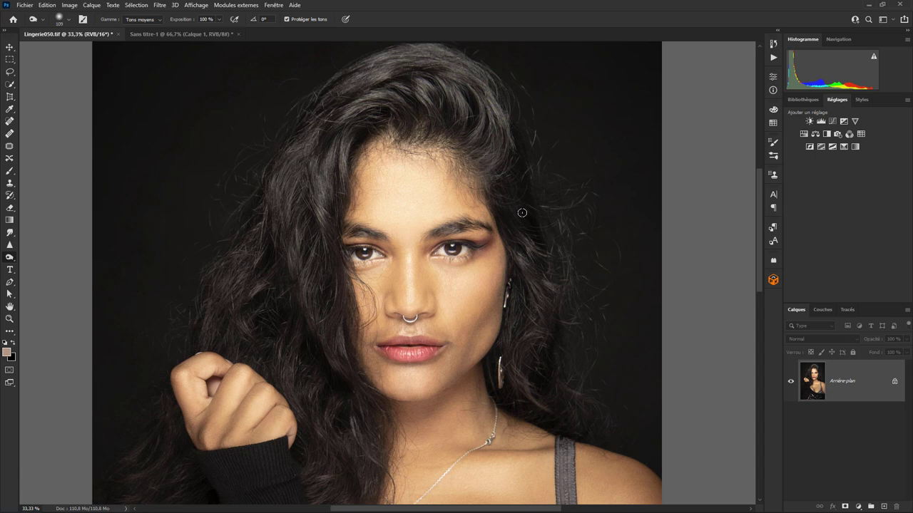
scroll(522, 213, up, 1)
scroll(522, 213, up, 1)
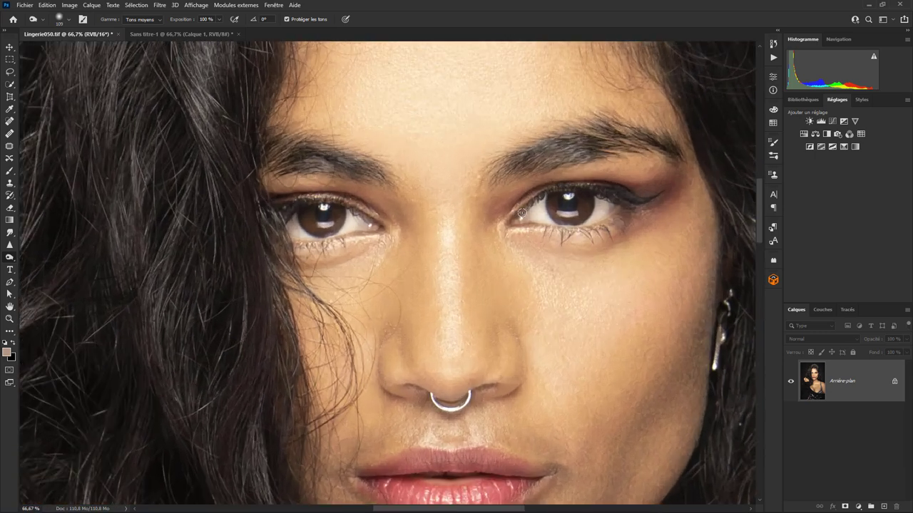
scroll(522, 213, up, 1)
scroll(522, 212, up, 1)
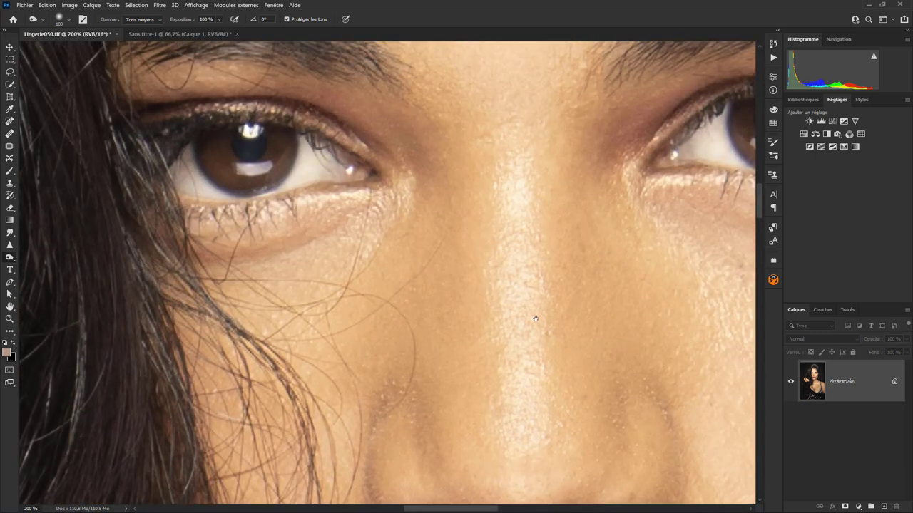
drag(592, 360, 373, 120)
drag(646, 411, 422, 190)
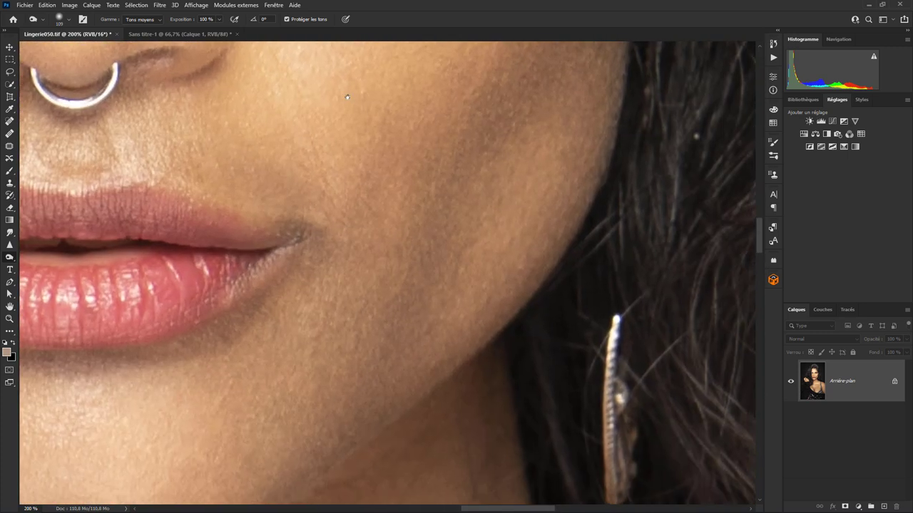
drag(364, 285, 407, 217)
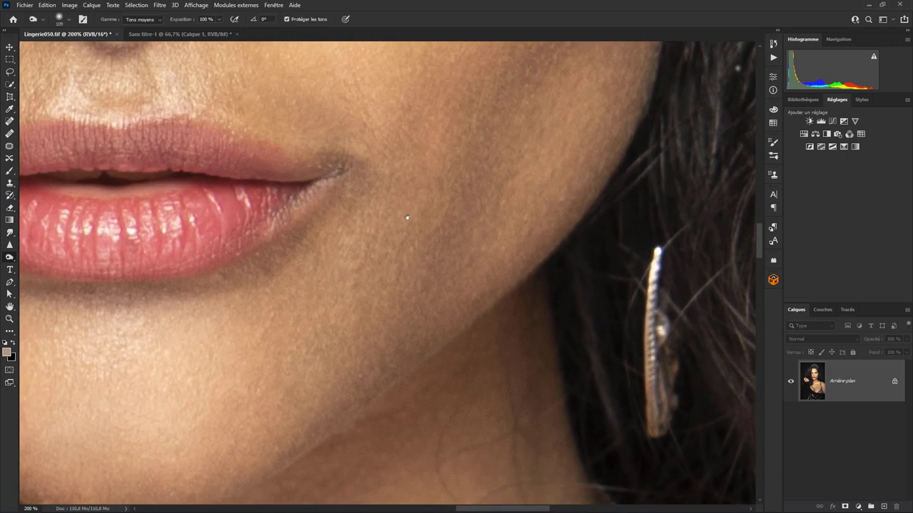
scroll(359, 302, up, 2)
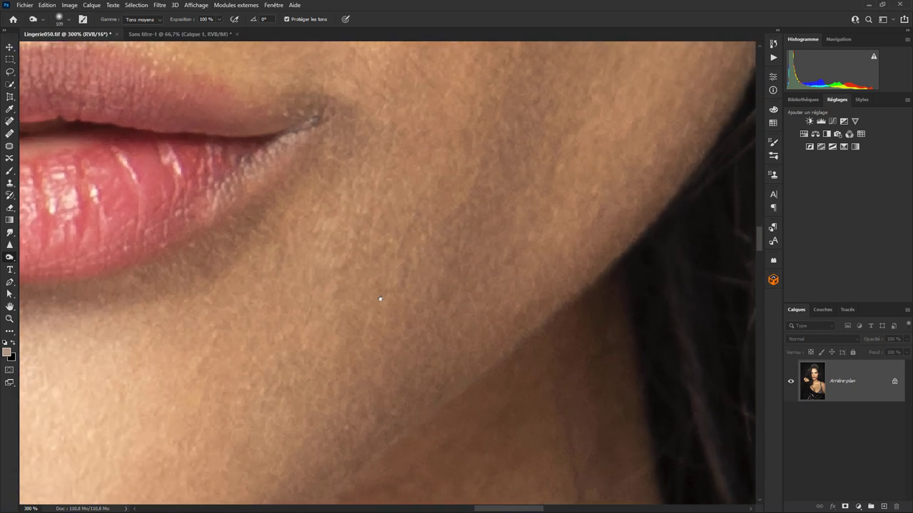
mouse_move(366, 226)
mouse_down()
mouse_move(357, 261)
mouse_move(343, 254)
mouse_move(350, 244)
mouse_move(363, 295)
mouse_move(414, 355)
mouse_move(349, 295)
mouse_move(346, 264)
mouse_move(332, 271)
mouse_move(347, 261)
mouse_move(337, 268)
mouse_up()
Step: Set the brush Épaisseur to 7 px for fine cheek work
click(64, 21)
drag(87, 49, 56, 51)
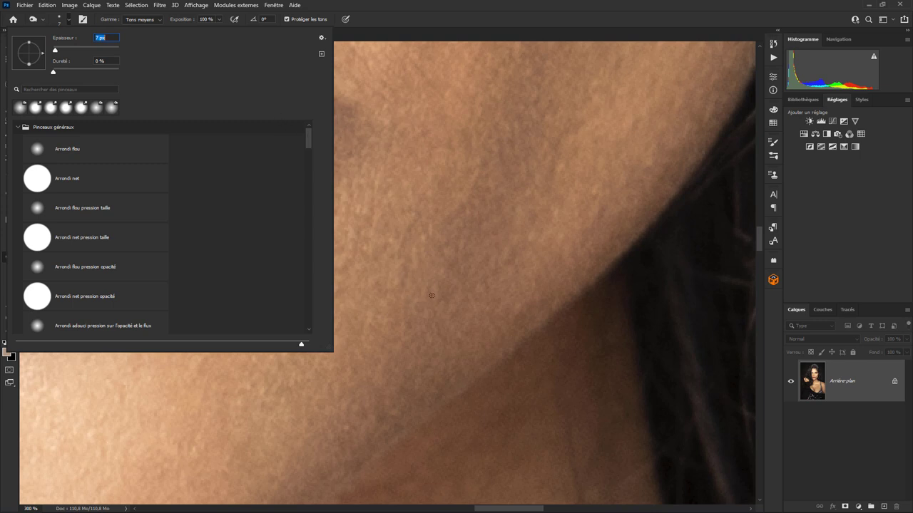
click(408, 279)
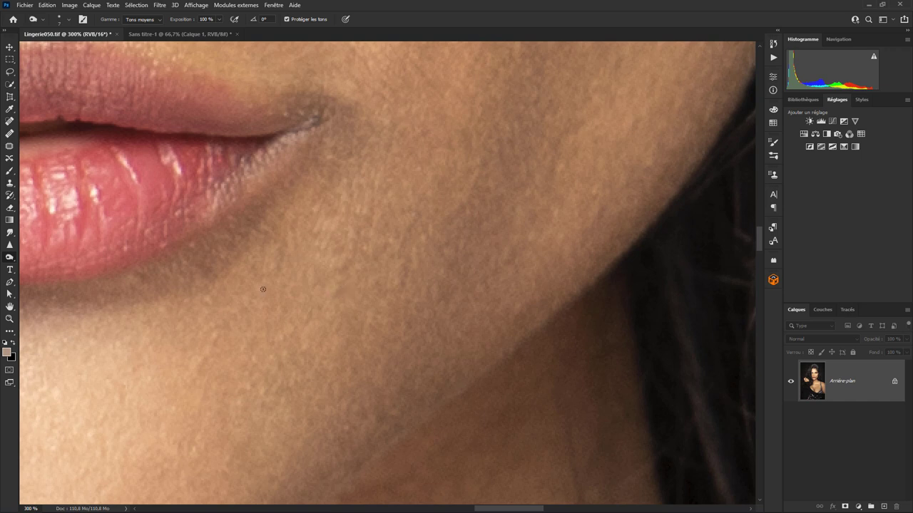
Step: Switch back to the Dodge tool at 2% exposure, Tons moyens range, with a soft 8 px brush
right_click(9, 257)
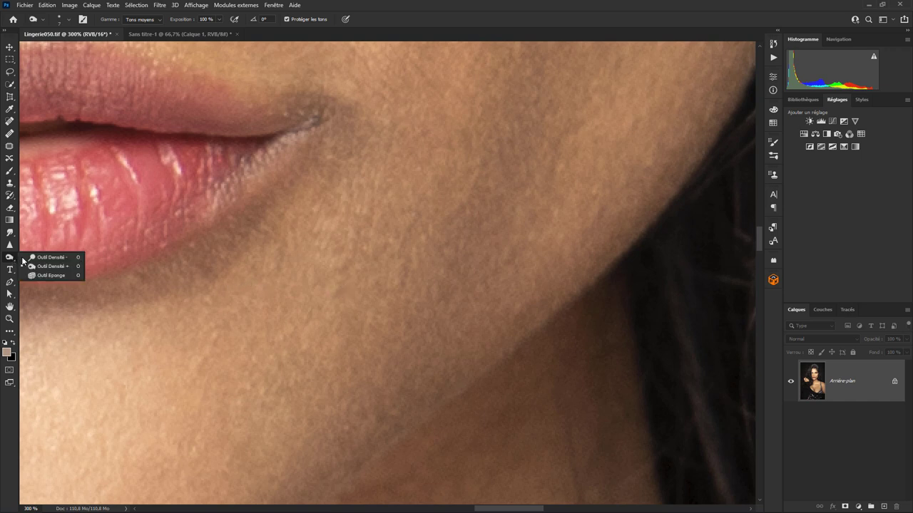
click(33, 258)
click(218, 21)
drag(219, 32, 177, 32)
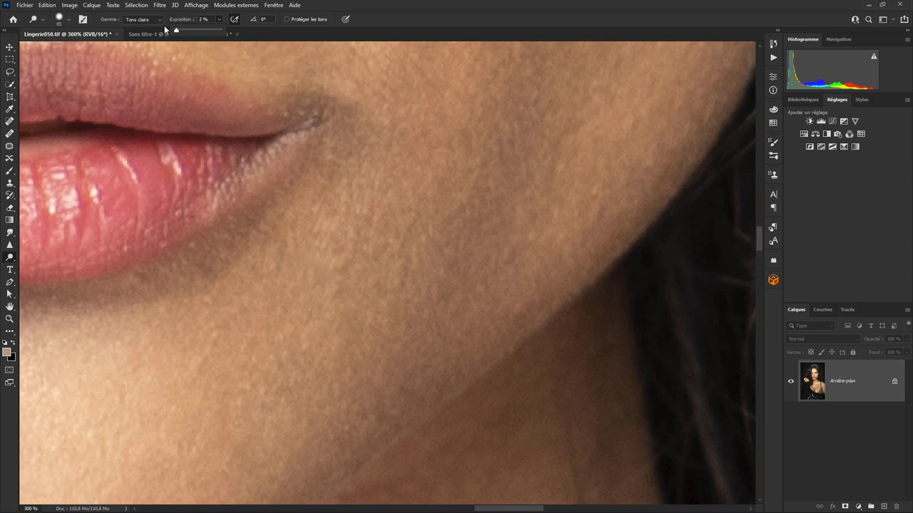
click(159, 19)
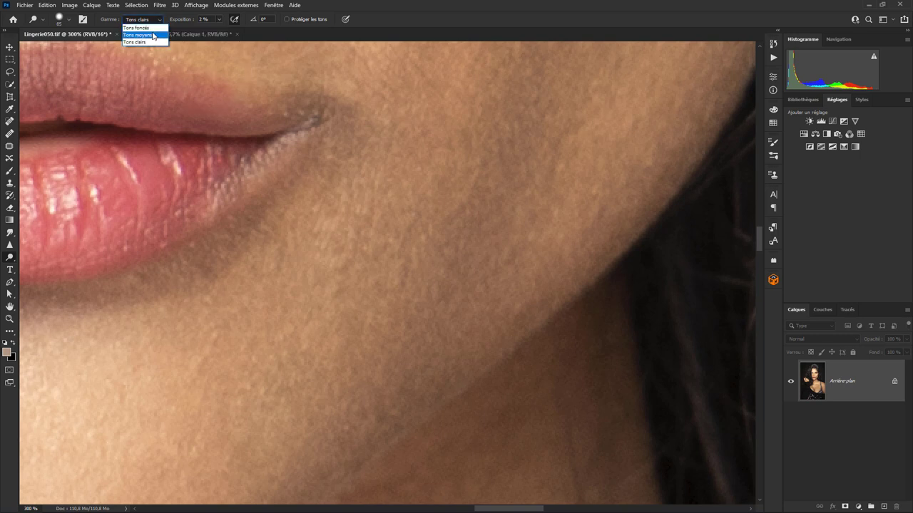
click(154, 35)
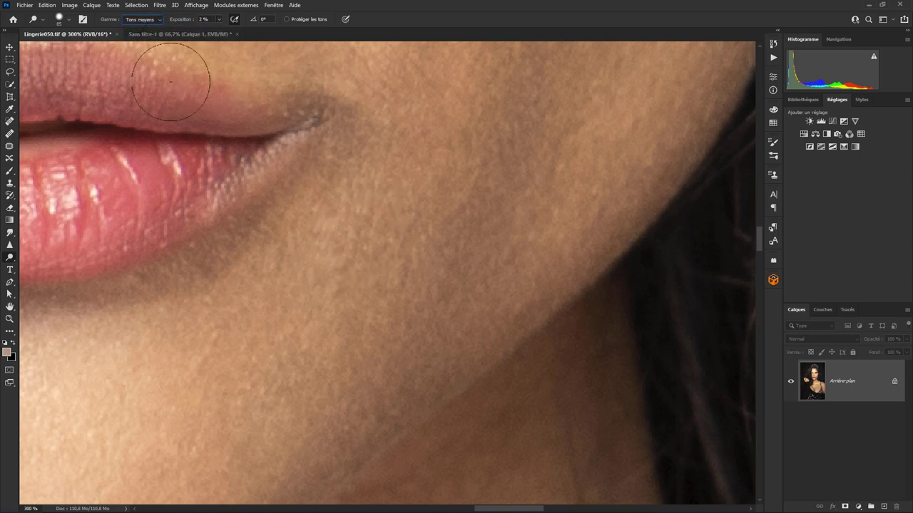
click(69, 19)
mouse_move(82, 48)
mouse_down()
mouse_move(55, 49)
mouse_move(53, 72)
mouse_up()
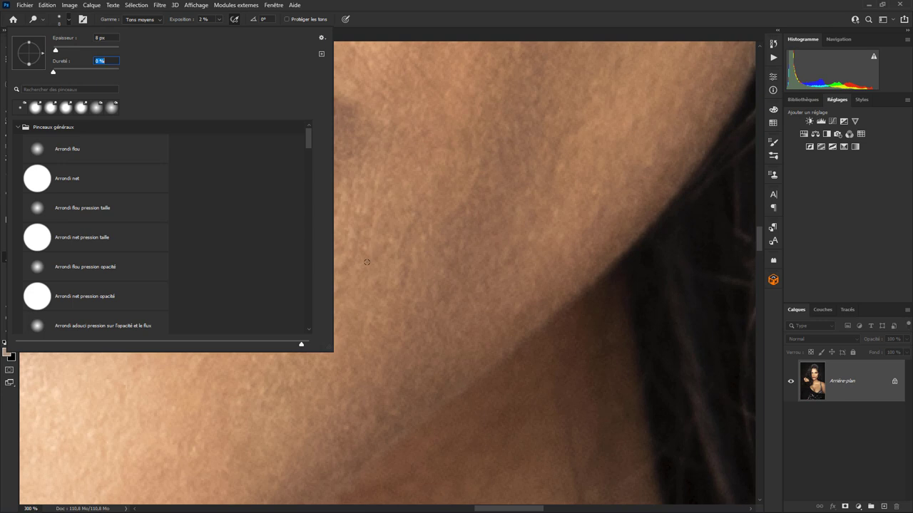
key(Return)
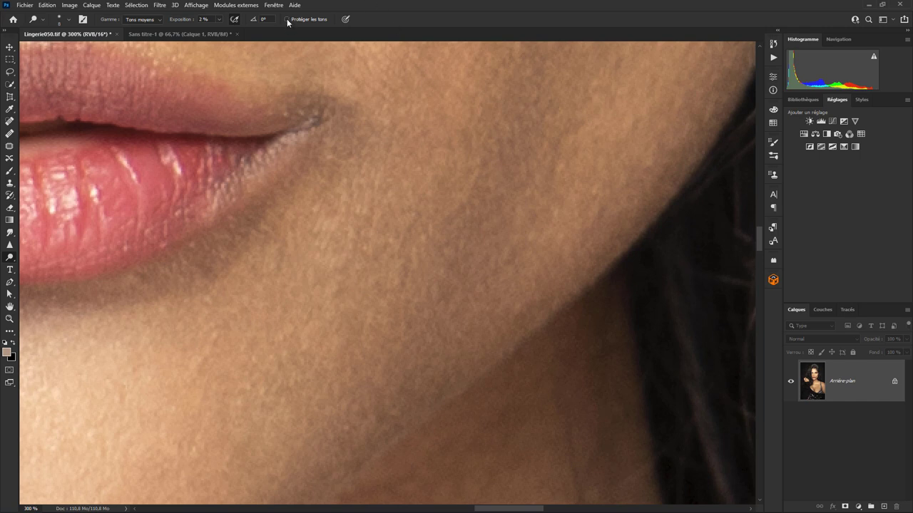
Step: Zoom out to the whole face, choose the Burn tool and enlarge the brush to 175 px
key(ctrl+minus)
key(ctrl+minus)
key(ctrl+minus)
key(ctrl+minus)
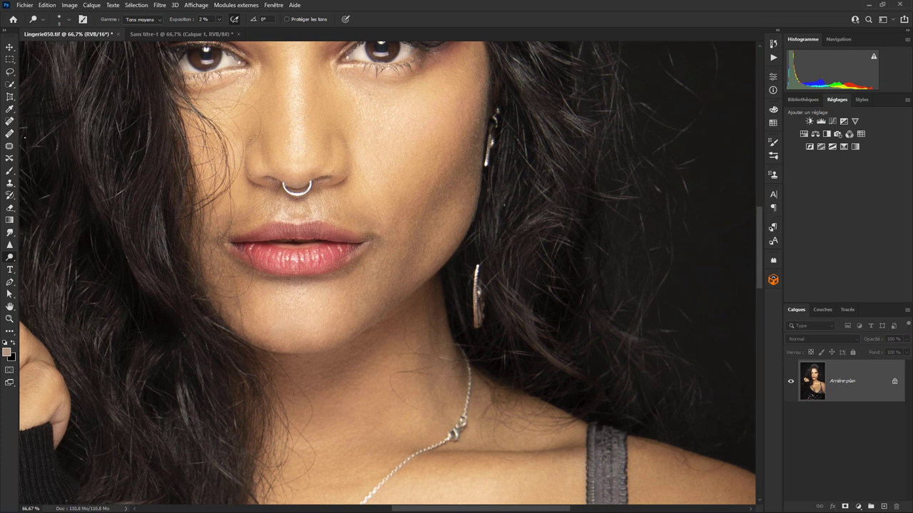
right_click(9, 258)
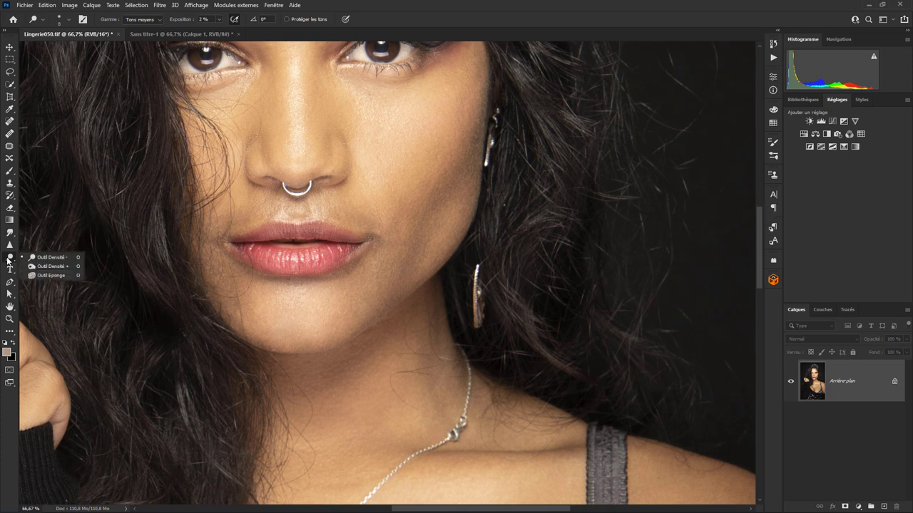
click(52, 268)
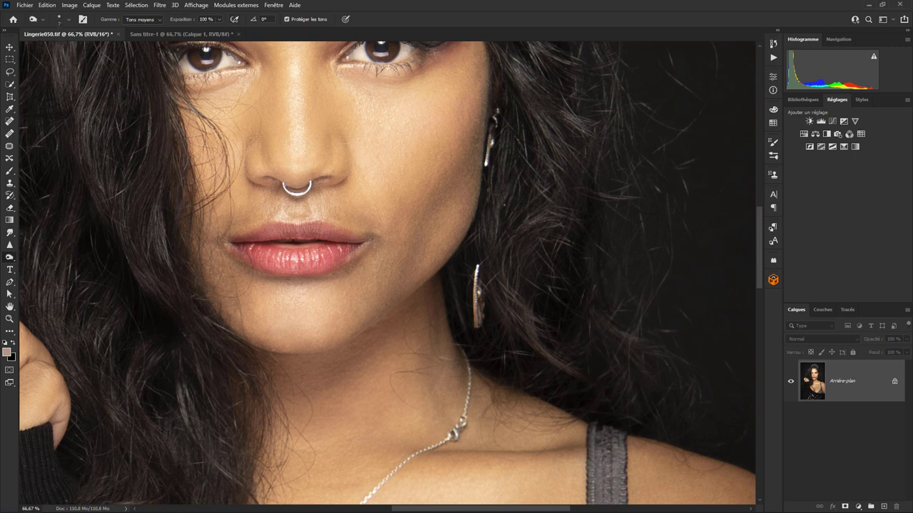
click(69, 22)
drag(55, 50, 98, 50)
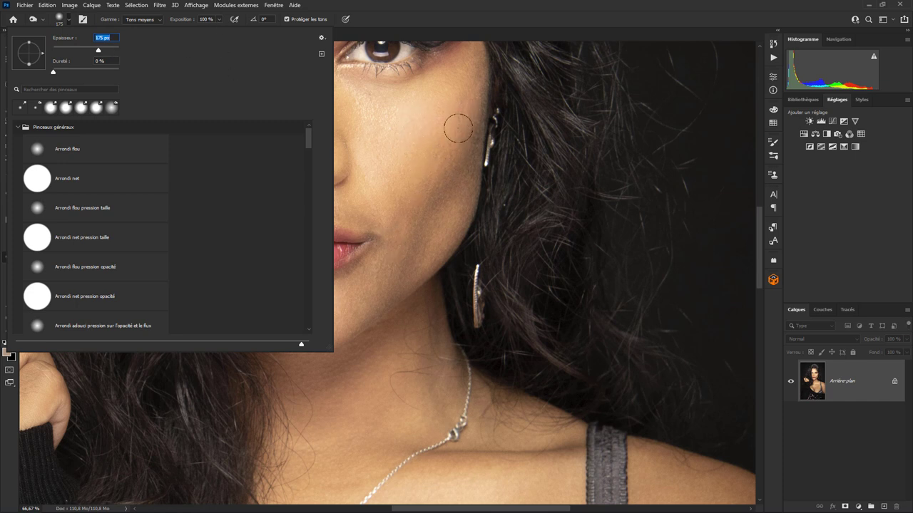
click(460, 124)
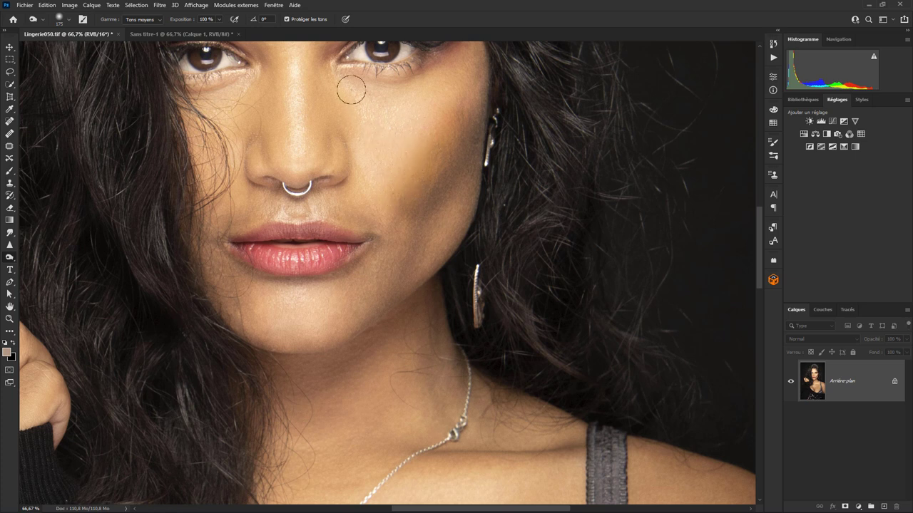
Step: Turn off Protéger les tons, undo a trial burn on the cheek, and zoom out
click(292, 20)
mouse_move(453, 130)
mouse_down()
mouse_move(410, 220)
mouse_move(412, 265)
mouse_up()
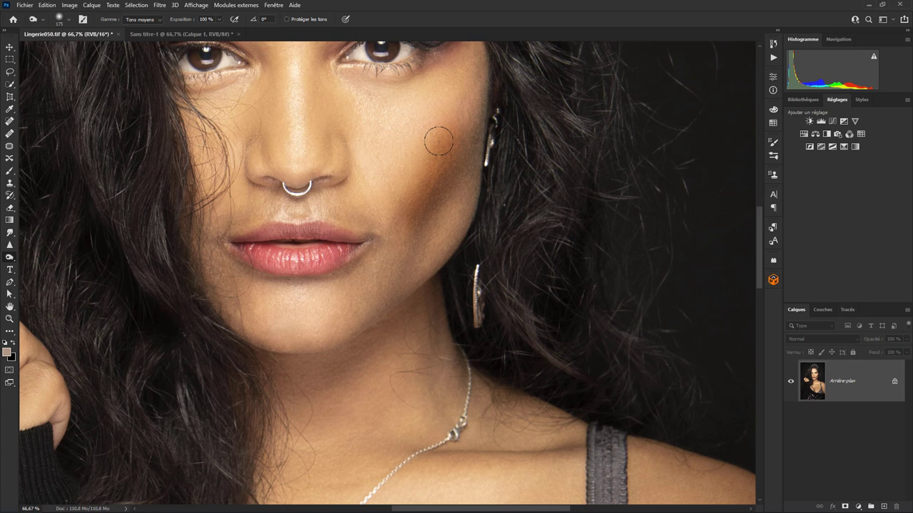
key(ctrl+z)
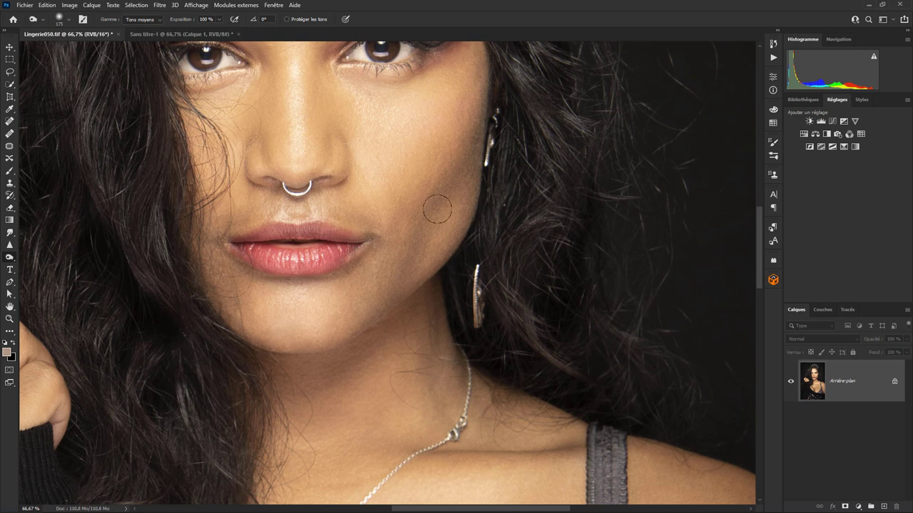
key(ctrl+minus)
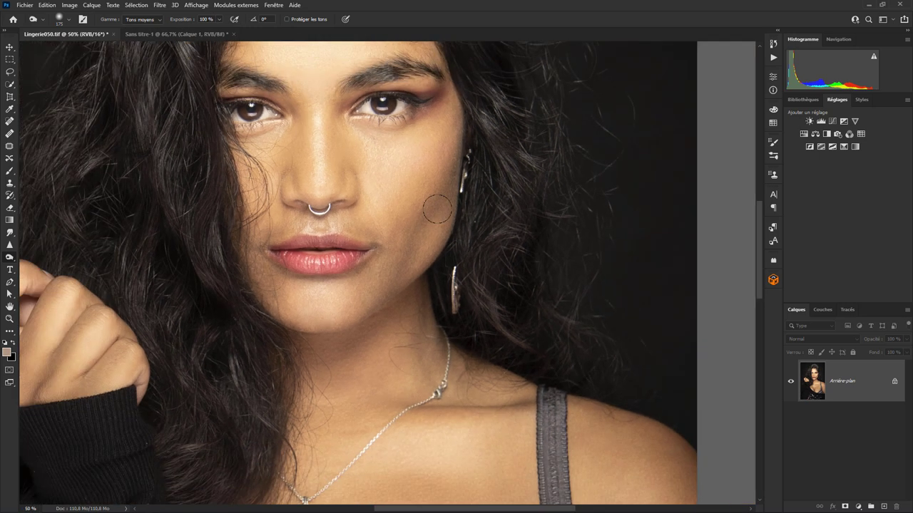
key(ctrl+minus)
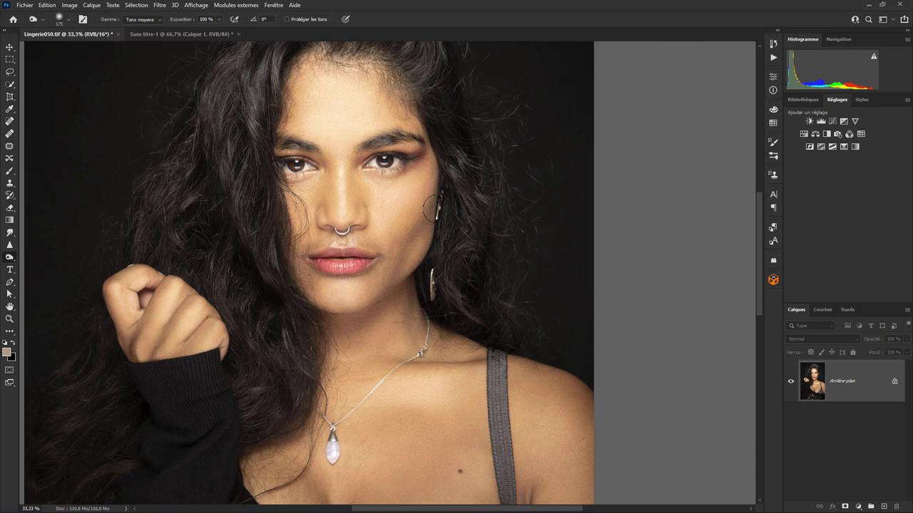
Step: Zoom out to 25% so the entire portrait fits in the window
key(ctrl+minus)
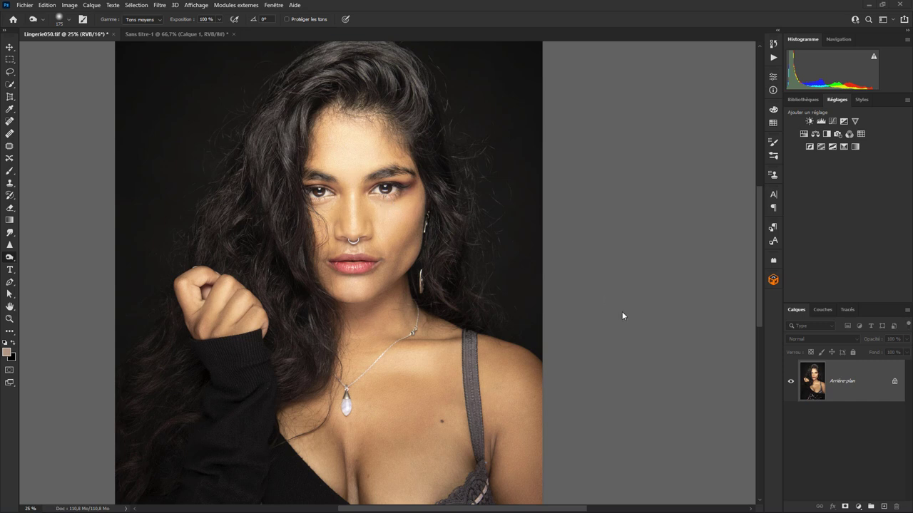
Step: Add Calque 1 above the photo, fill it with 50% gris, and set it to Incrustation
click(884, 507)
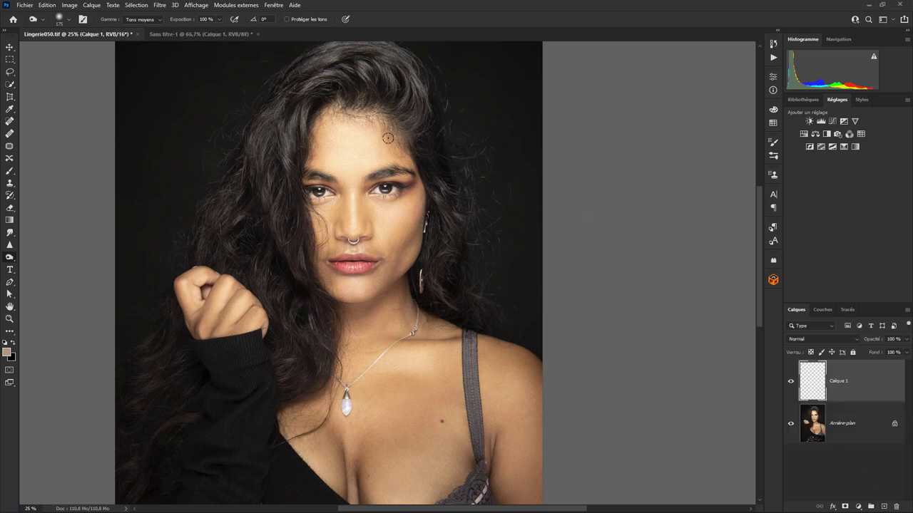
click(46, 6)
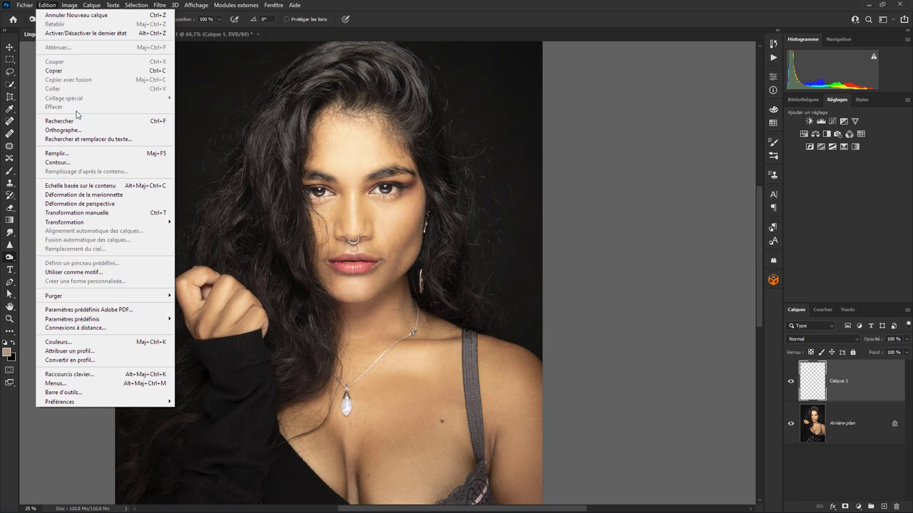
click(78, 155)
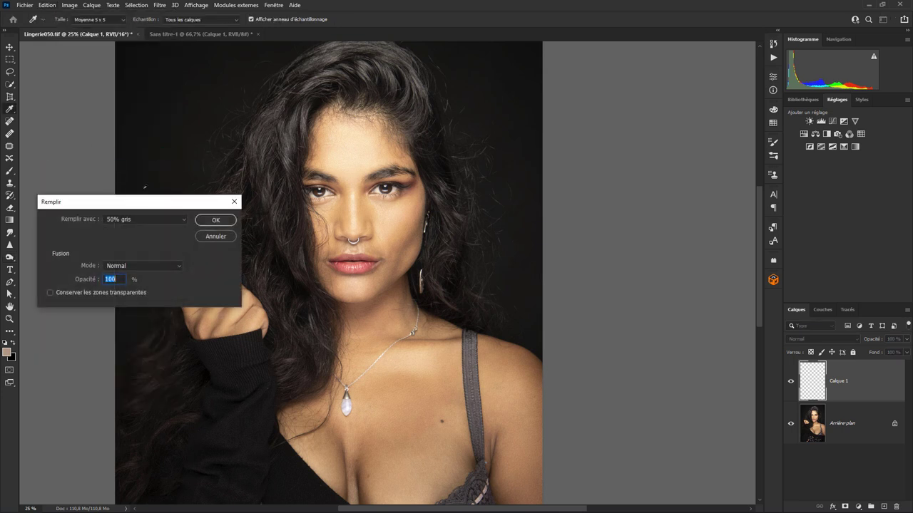
click(215, 224)
key(o)
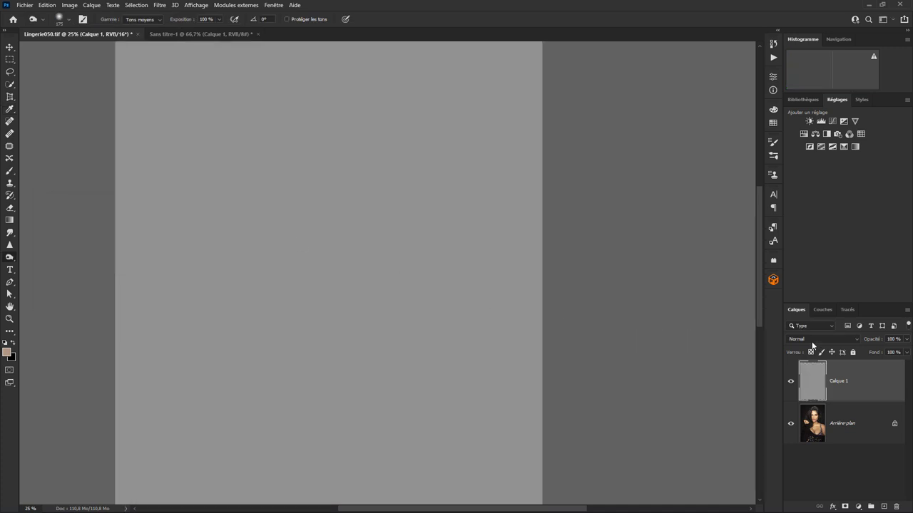
click(812, 339)
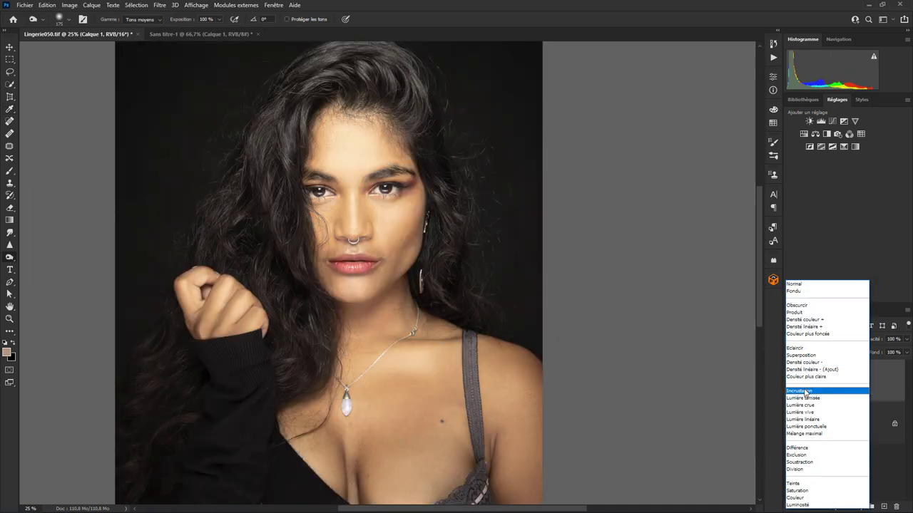
click(799, 391)
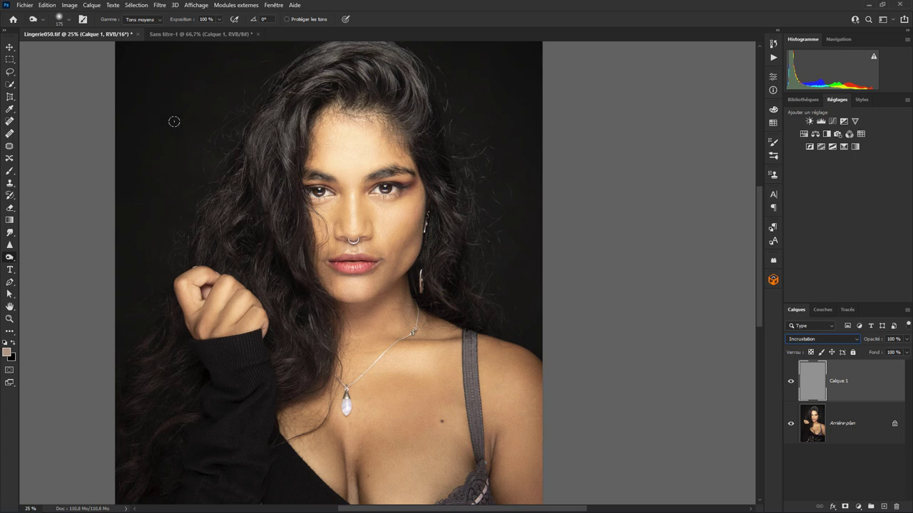
Step: Set the burn exposure to 30% and the brush size to 98 px
click(222, 22)
drag(220, 32, 189, 33)
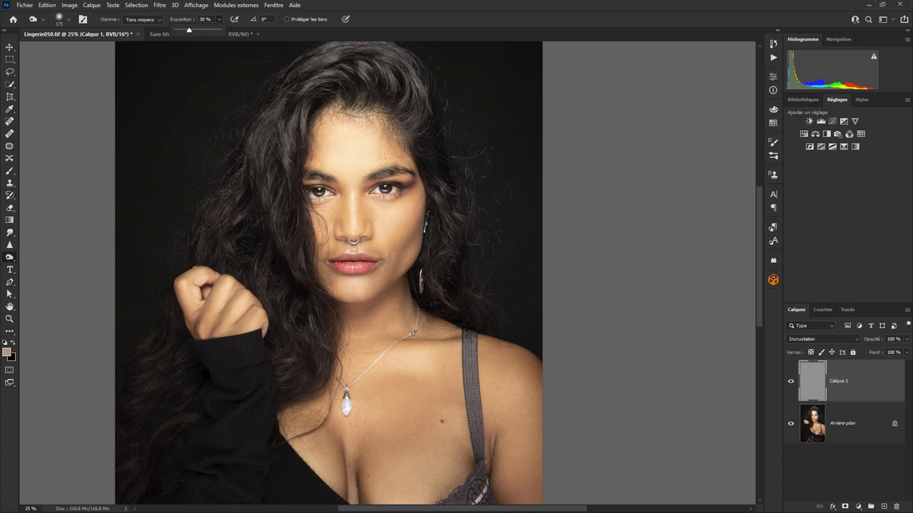
click(69, 20)
drag(96, 50, 81, 51)
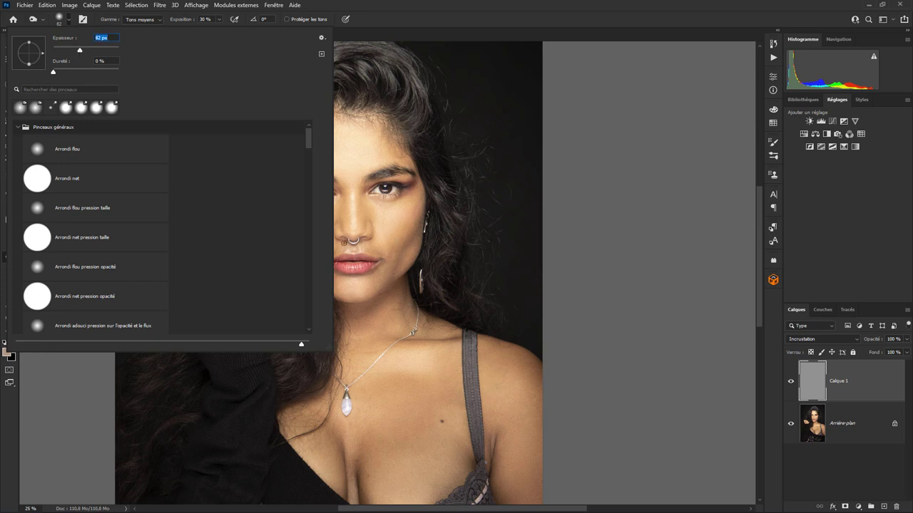
drag(85, 50, 85, 50)
click(404, 270)
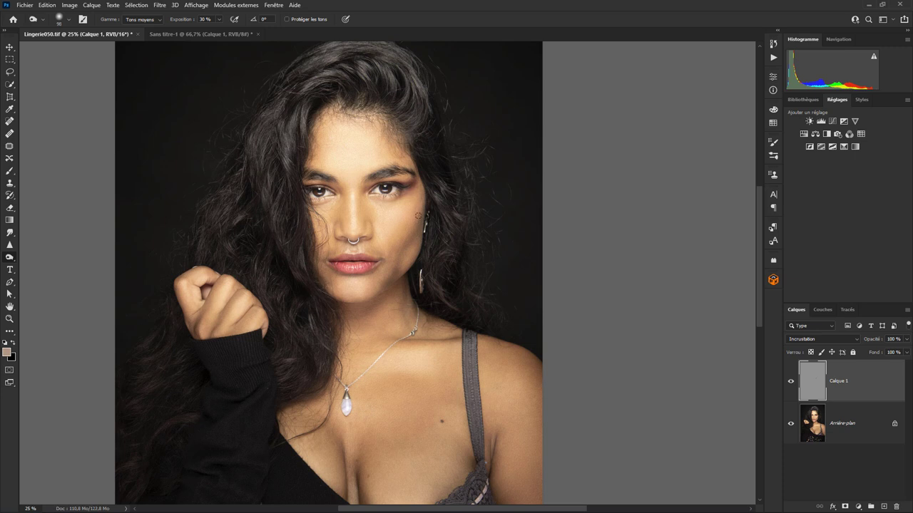
Step: Resize the brush, first up to 167 px then smaller, and burn shading along the nose bridge
click(69, 21)
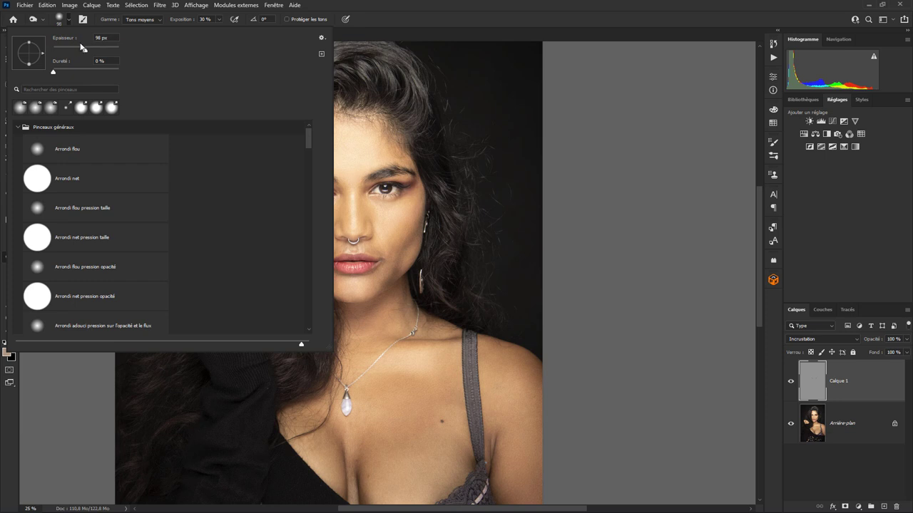
drag(86, 52, 89, 52)
drag(90, 51, 97, 51)
click(415, 215)
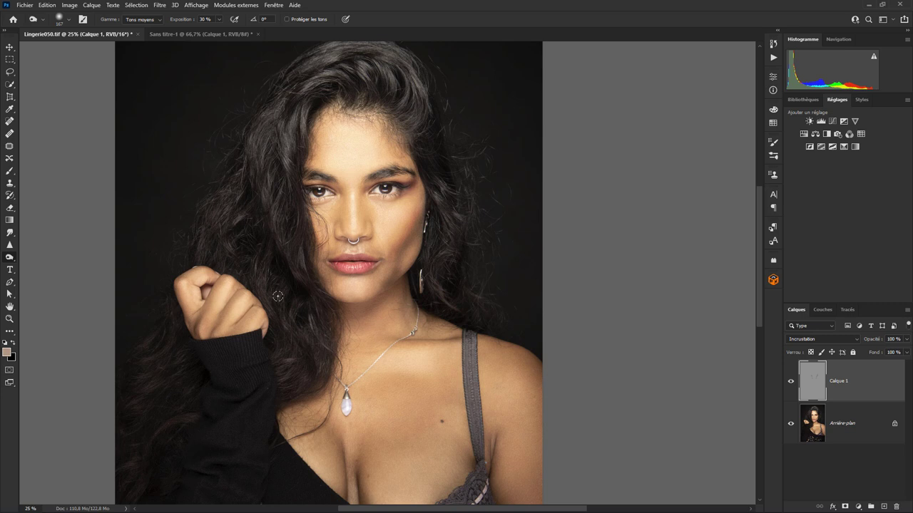
click(66, 20)
drag(94, 50, 90, 50)
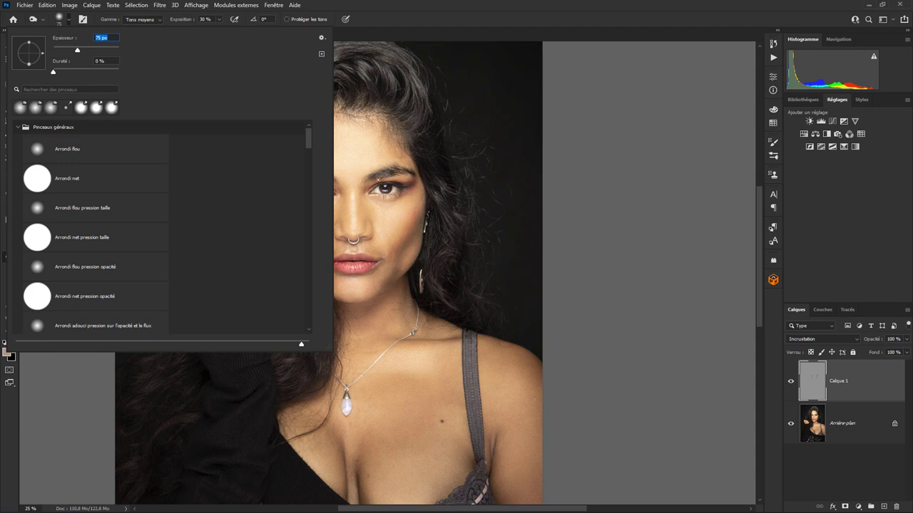
key(Return)
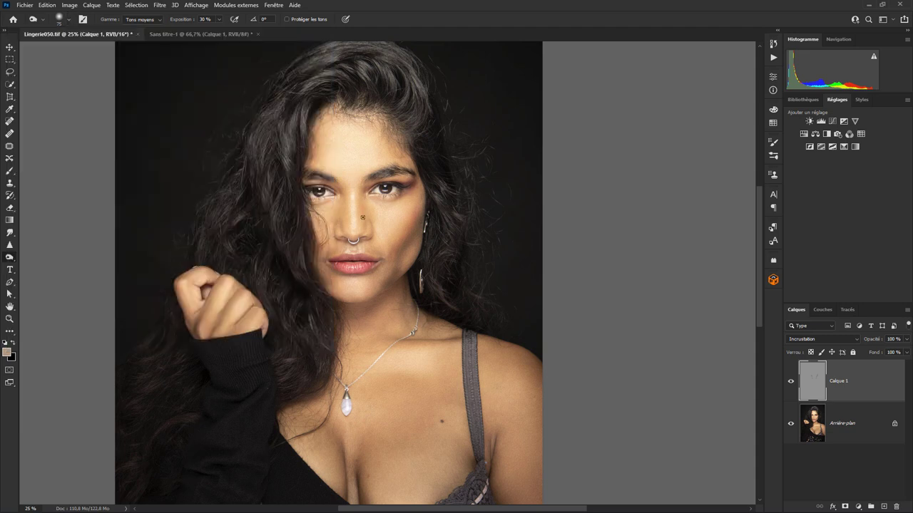
drag(343, 204, 346, 224)
Step: Enlarge the burn brush to 190 px
drag(72, 51, 92, 52)
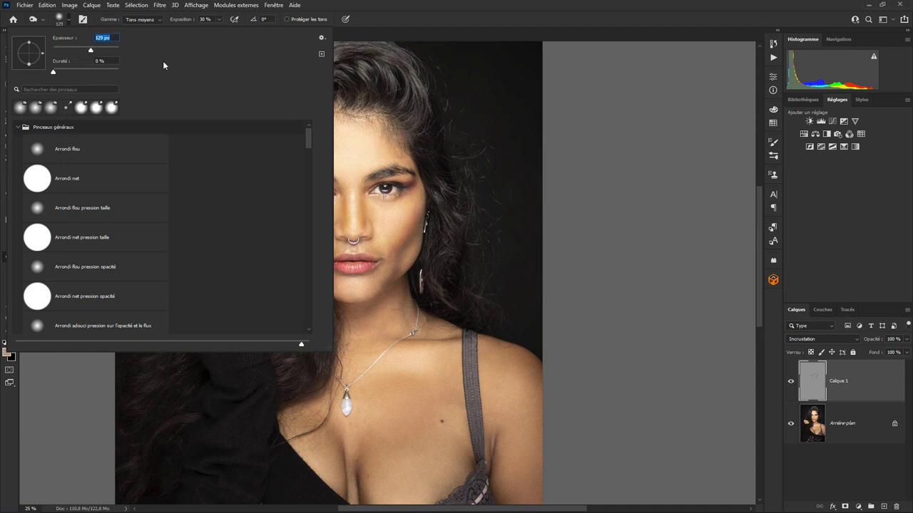
drag(90, 51, 102, 51)
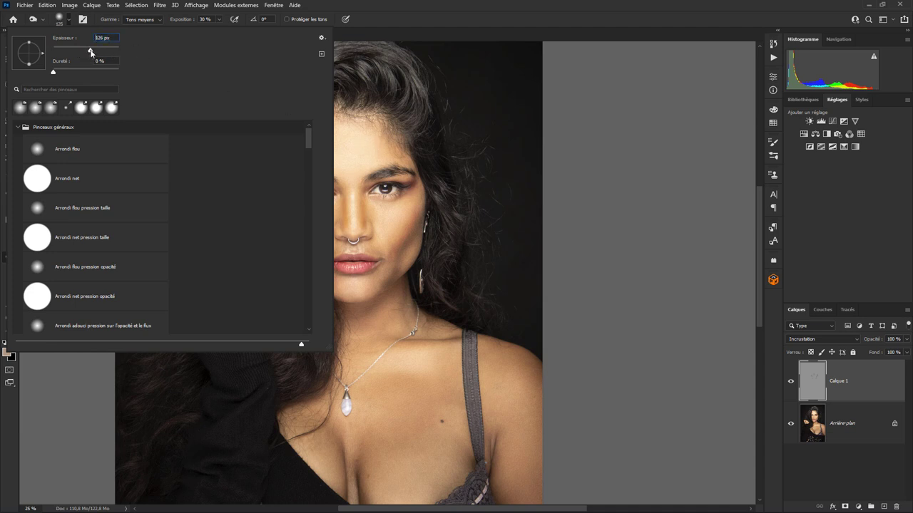
click(378, 143)
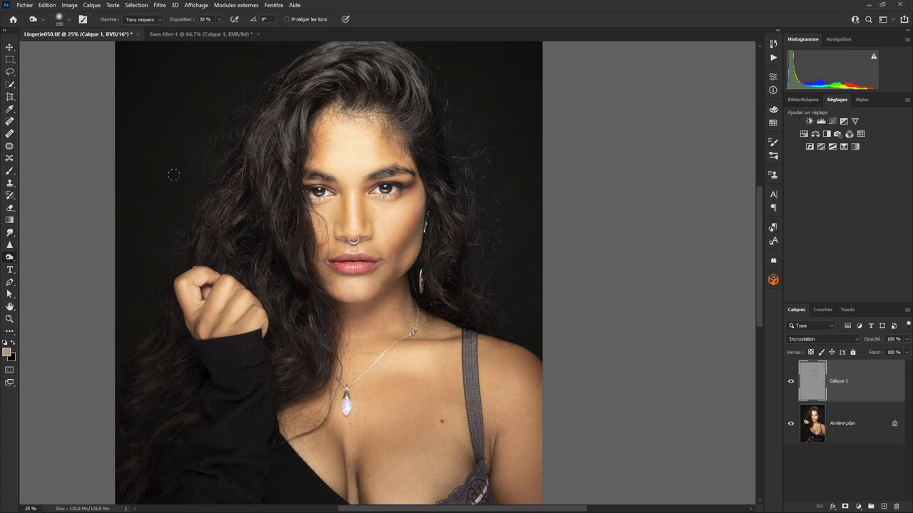
Step: Switch to the Dodge tool with a 109 px brush and 29% exposure
right_click(9, 258)
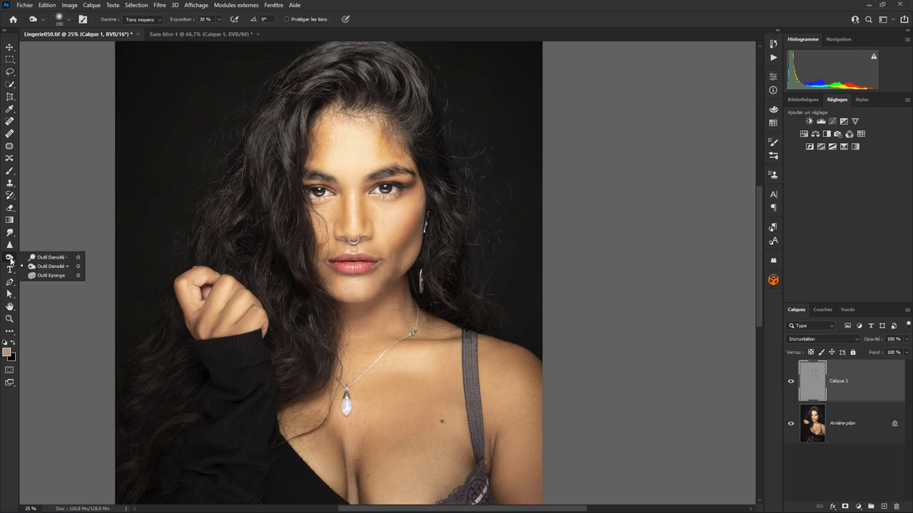
click(60, 258)
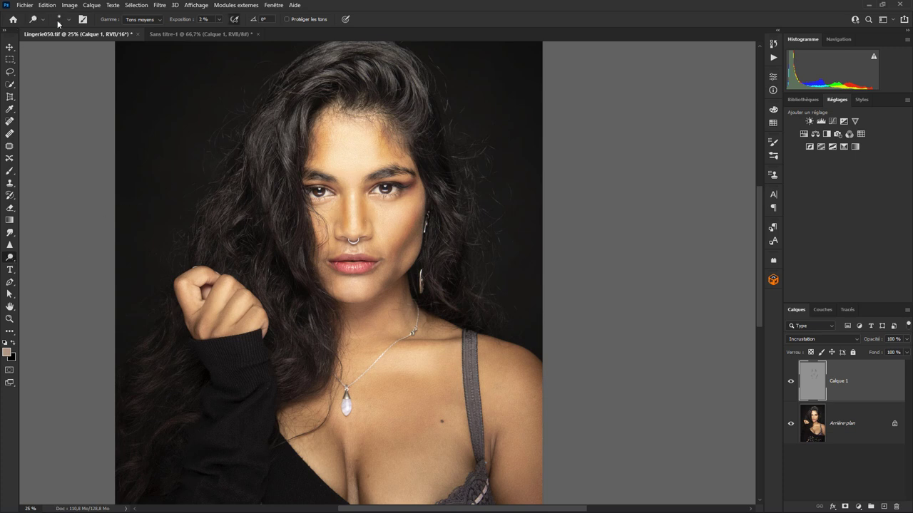
click(59, 19)
drag(64, 50, 88, 49)
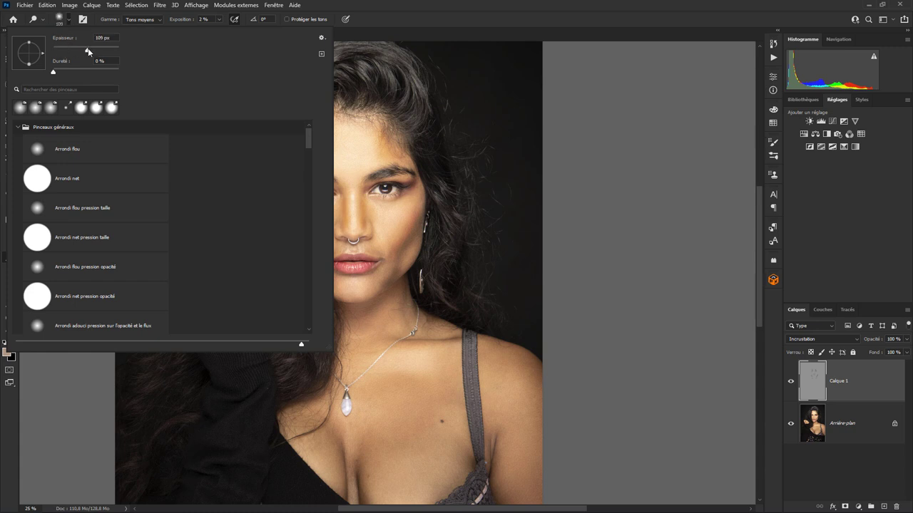
click(219, 19)
drag(216, 32, 231, 33)
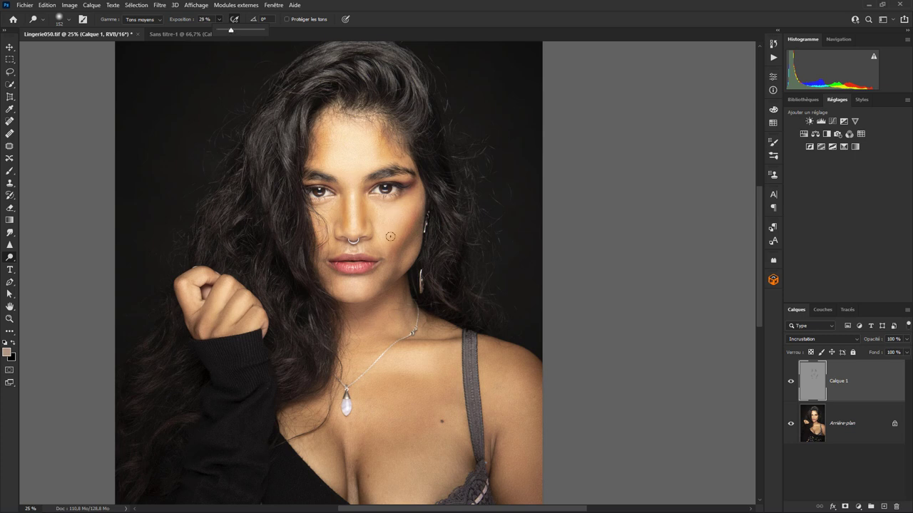
click(375, 202)
Step: Dodge the right cheek, the skin under the eye, and the chin
mouse_move(382, 207)
mouse_down()
mouse_move(386, 233)
mouse_move(372, 211)
mouse_move(398, 213)
mouse_move(385, 213)
mouse_up()
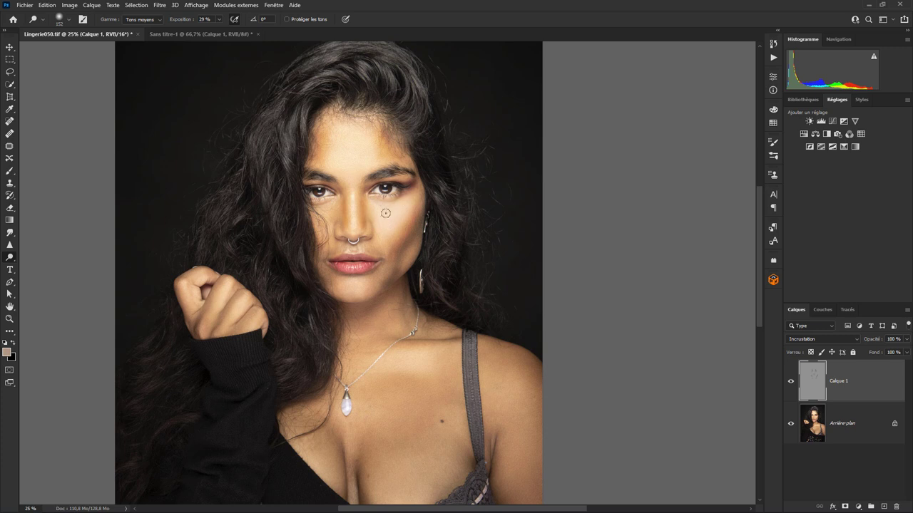
mouse_move(330, 212)
mouse_down()
mouse_move(333, 205)
mouse_move(320, 230)
mouse_move(332, 207)
mouse_up()
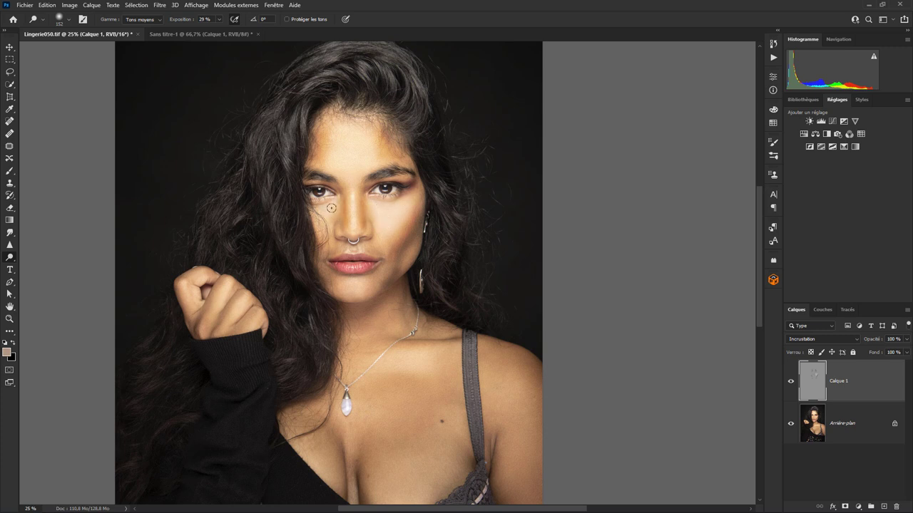
mouse_move(366, 298)
mouse_down()
mouse_move(349, 279)
mouse_move(363, 282)
mouse_move(355, 290)
mouse_up()
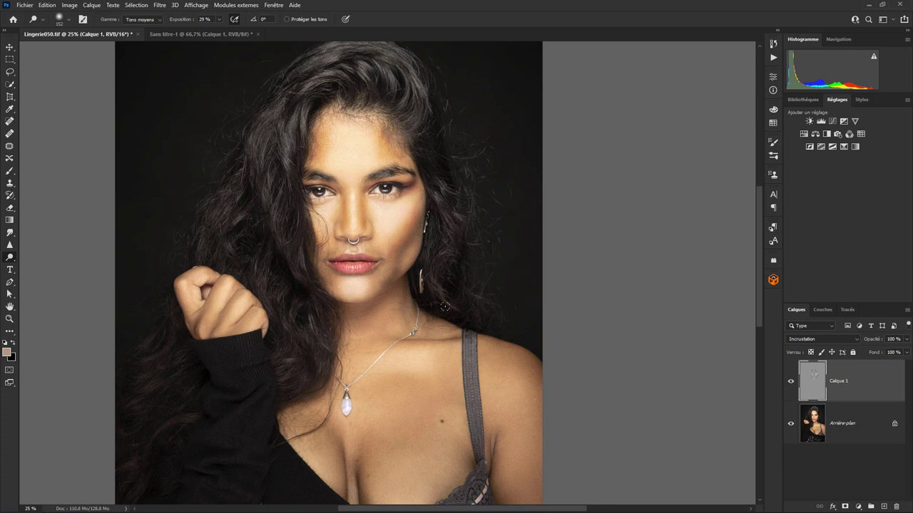
Step: Open Filtre > Flou > Flou gaussien and set the Rayon to 49,8 pixels
click(159, 5)
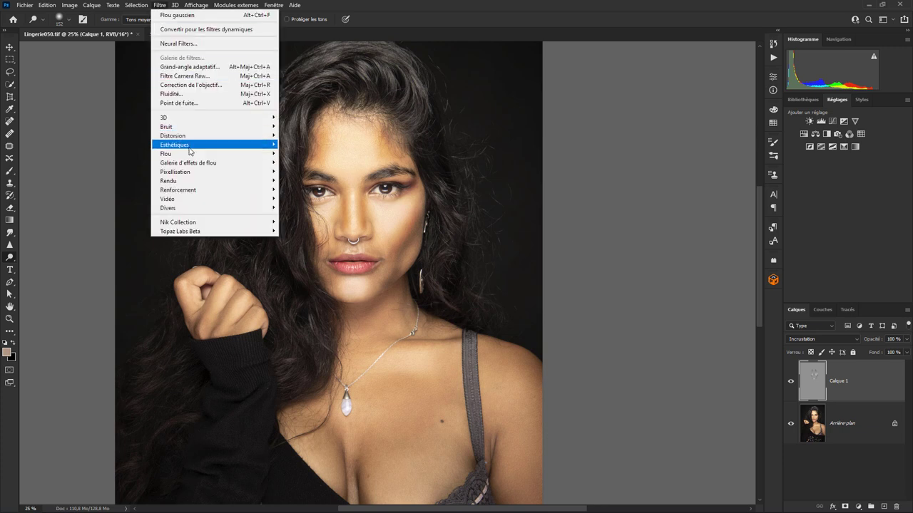
mouse_move(166, 153)
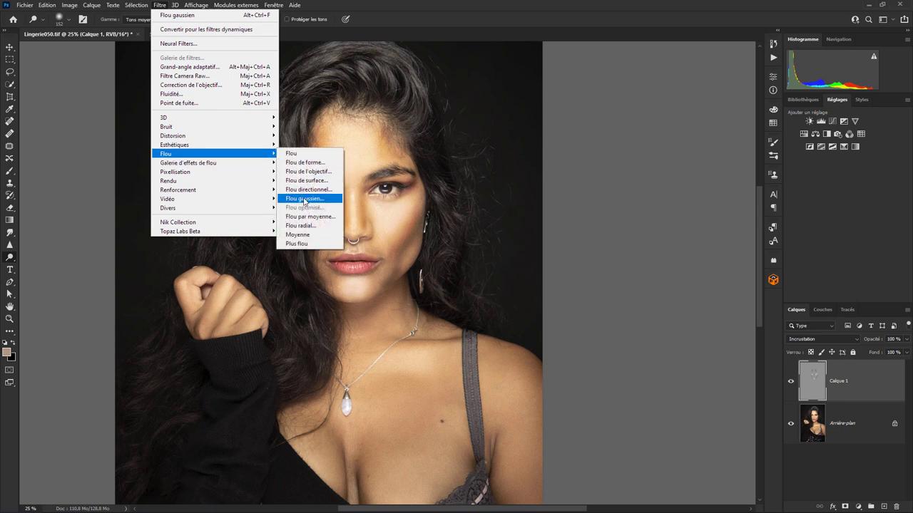
click(304, 199)
mouse_move(105, 282)
mouse_down()
mouse_move(56, 284)
mouse_move(107, 285)
mouse_up()
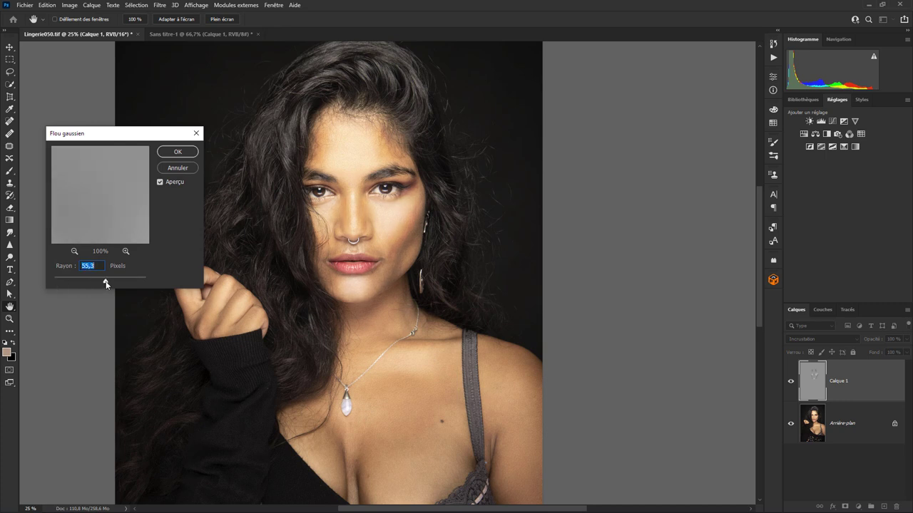
drag(107, 284, 157, 281)
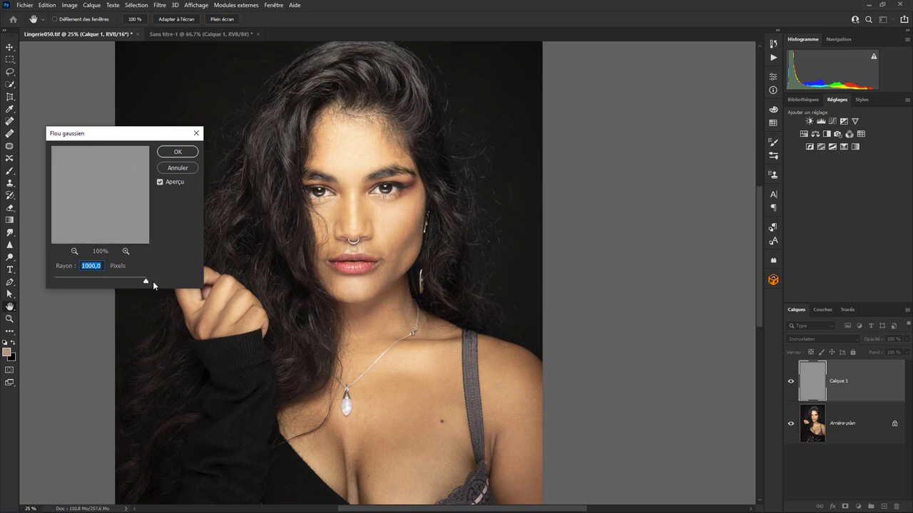
drag(147, 284, 105, 282)
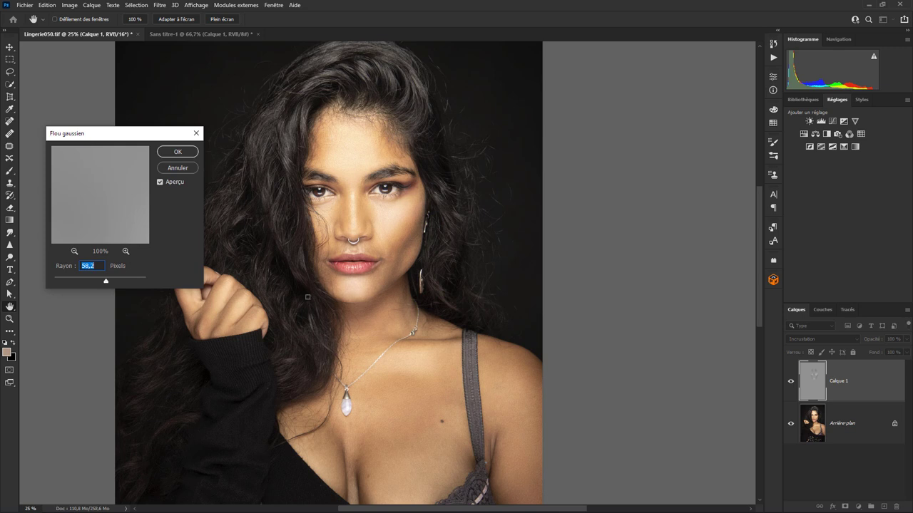
drag(106, 281, 105, 279)
drag(105, 279, 103, 280)
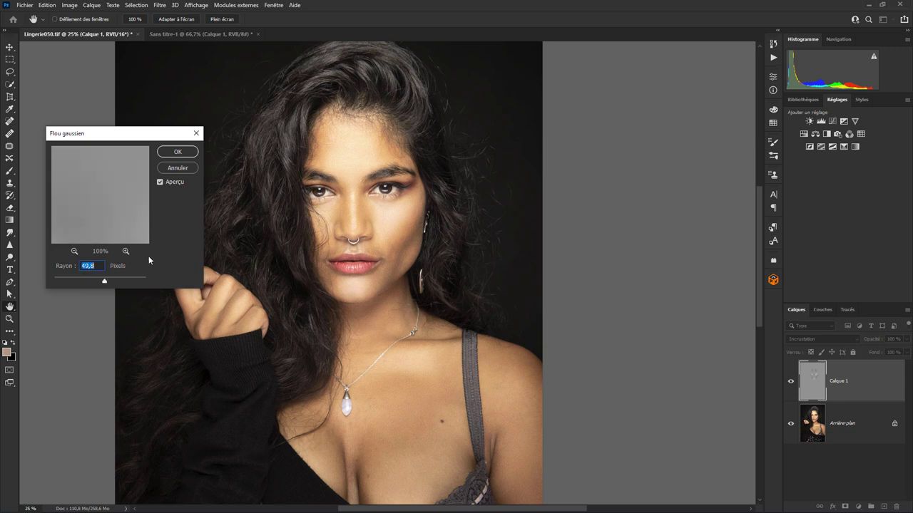
Step: Apply the 49,8 px Gaussian blur and set Calque 1's opacity to 25%
click(184, 154)
key(o)
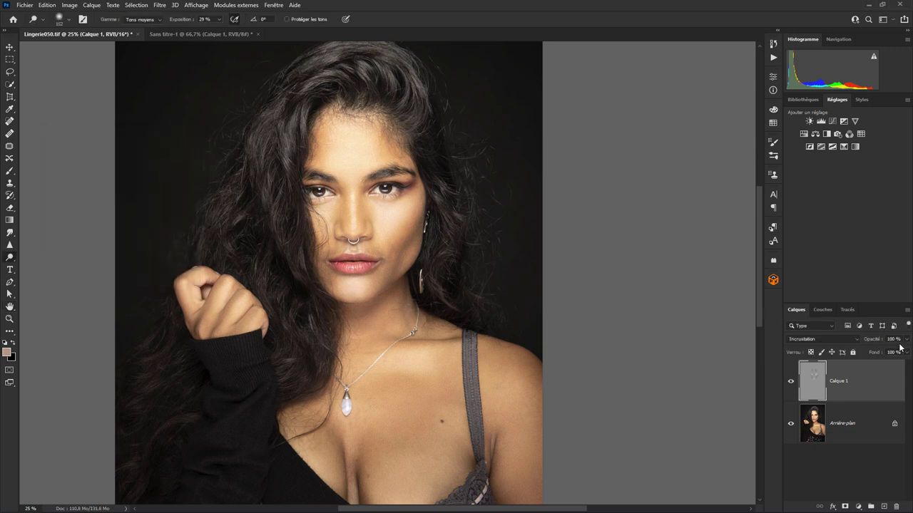
click(906, 340)
drag(906, 353, 862, 353)
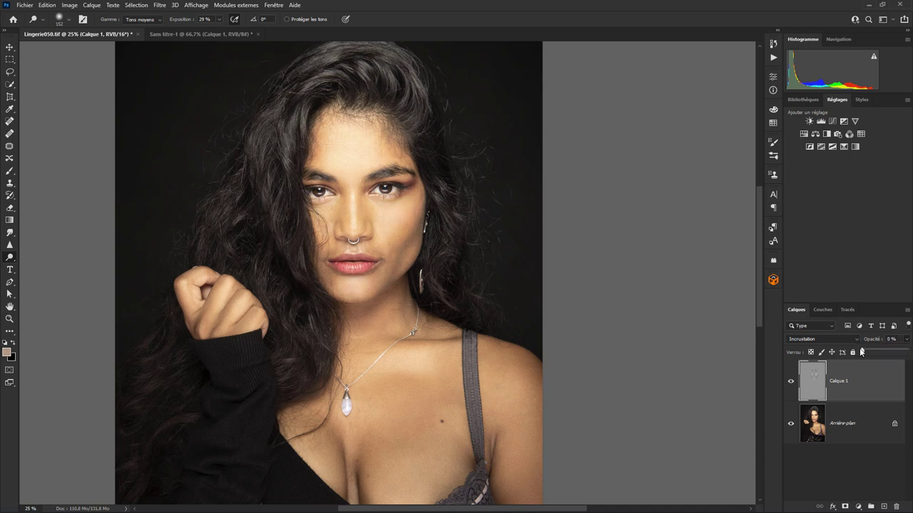
mouse_move(861, 352)
mouse_down()
mouse_move(880, 352)
mouse_move(869, 352)
mouse_up()
drag(868, 350, 873, 351)
Step: Toggle Calque 1's visibility to compare the portrait with and without it
click(791, 382)
click(791, 382)
click(791, 383)
click(791, 383)
click(791, 383)
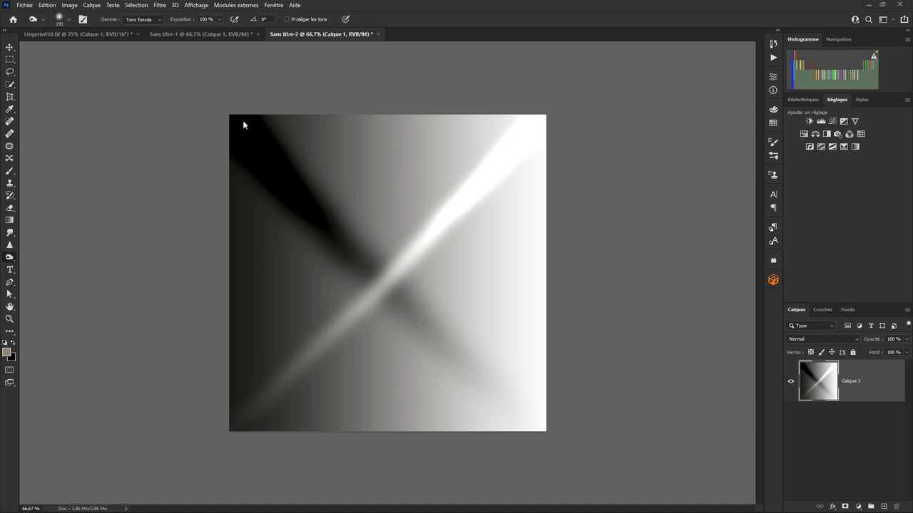
Step: Create a new document and fill it with a left-to-right black-to-white gradient
click(25, 5)
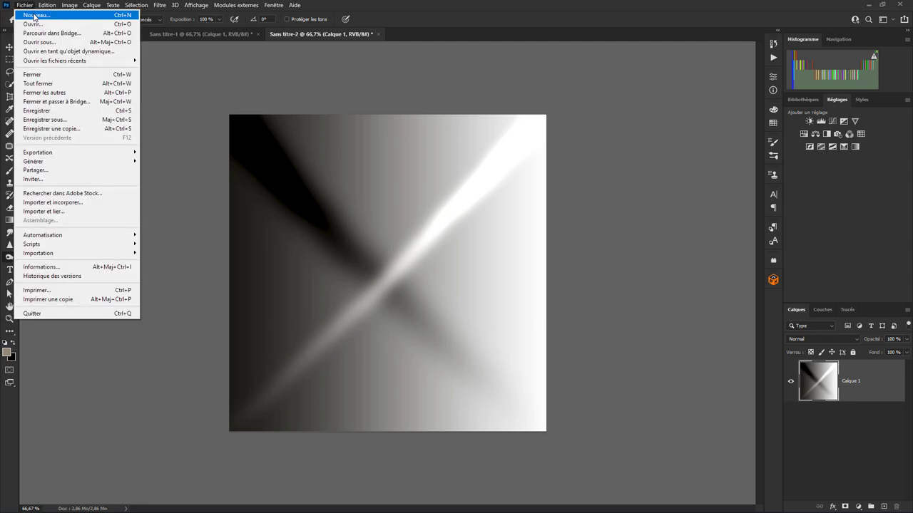
click(397, 106)
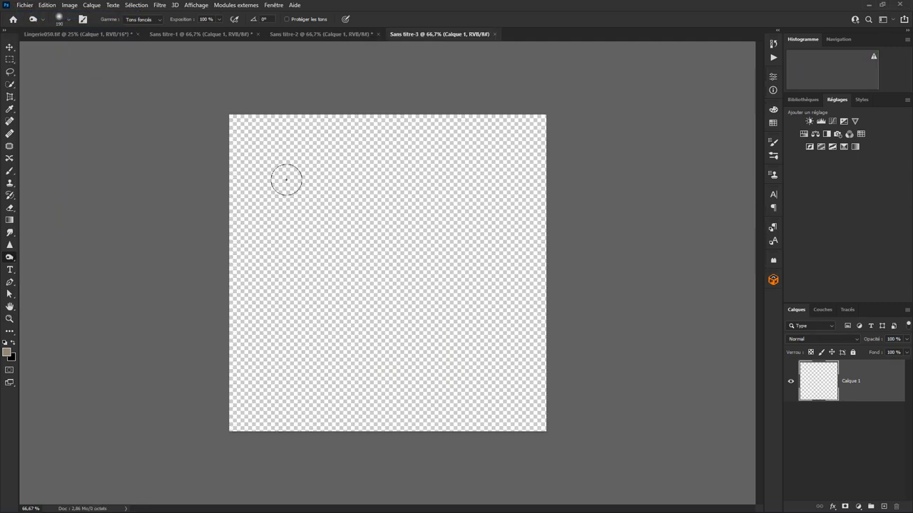
click(10, 219)
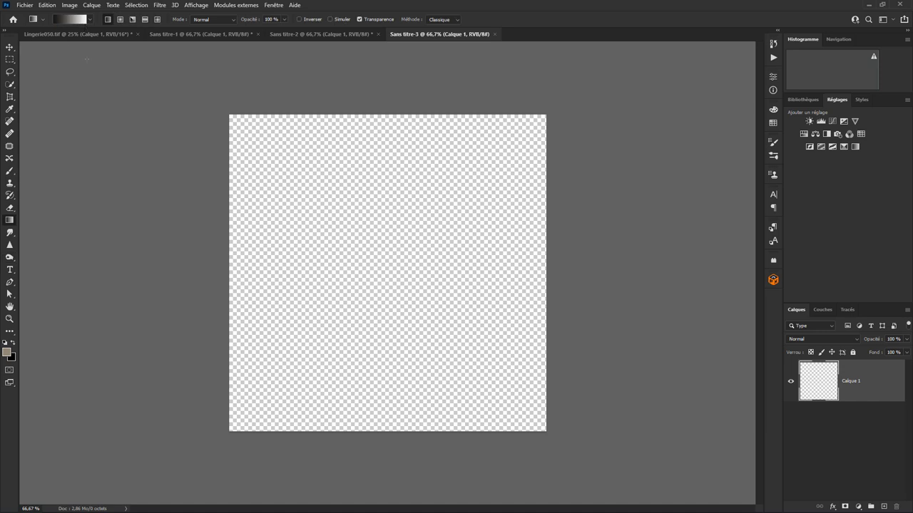
drag(233, 260, 543, 265)
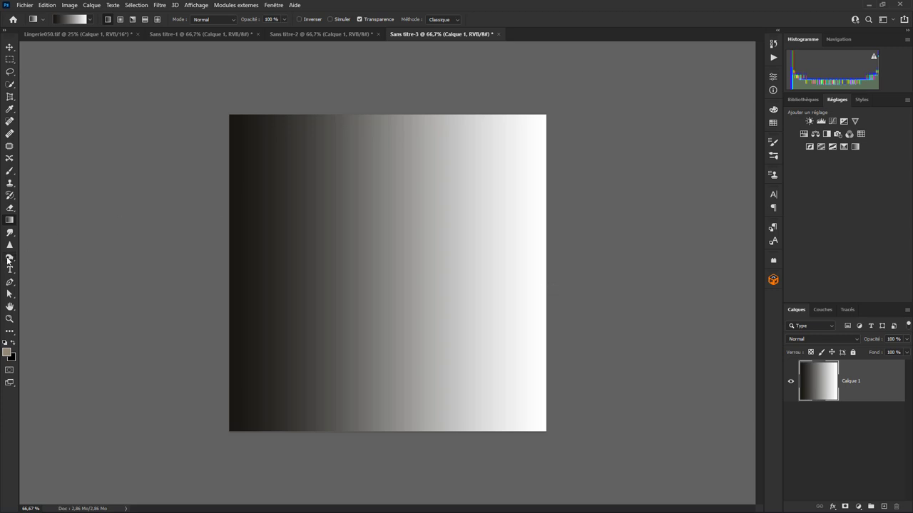
Step: Dodge a Tons clairs streak with a 172 px brush from bottom-left to top-right
click(10, 257)
click(43, 258)
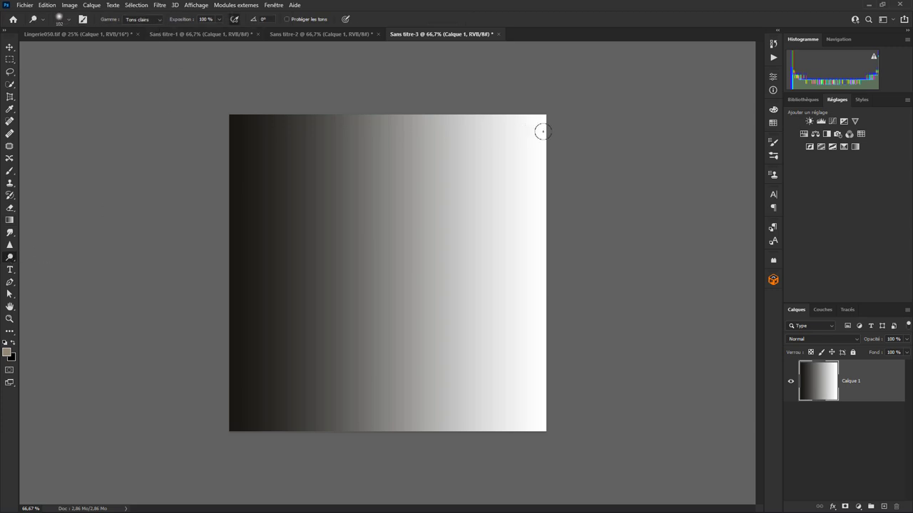
click(160, 20)
click(69, 22)
drag(95, 50, 98, 50)
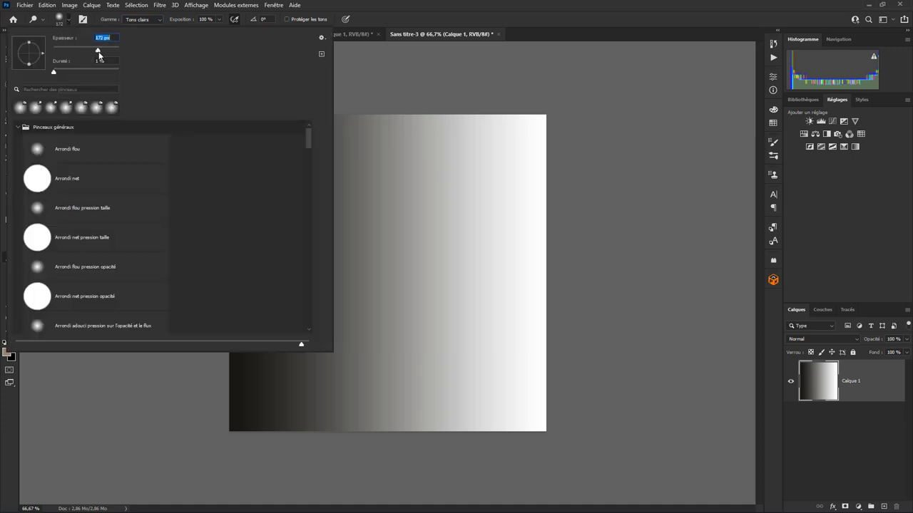
click(231, 427)
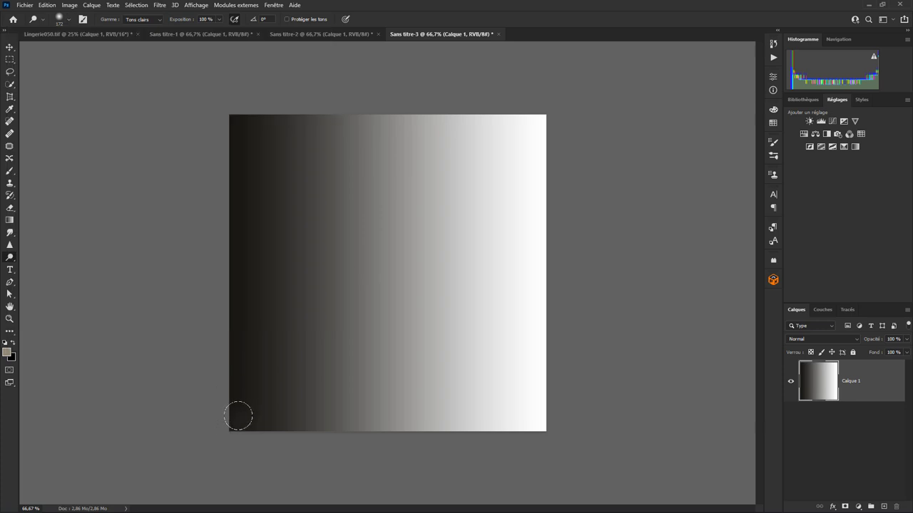
drag(243, 419, 555, 120)
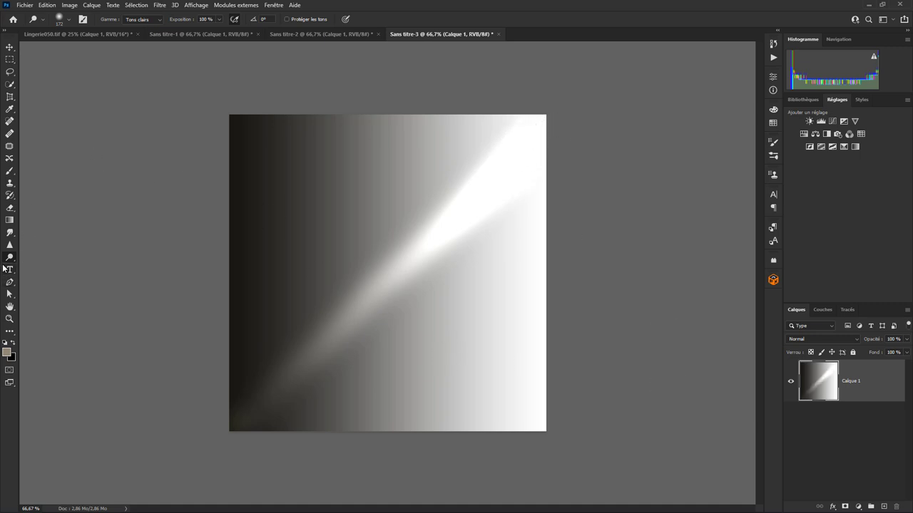
Step: Burn a Tons foncés diagonal streak crossing the bright streak across the gradient
right_click(9, 261)
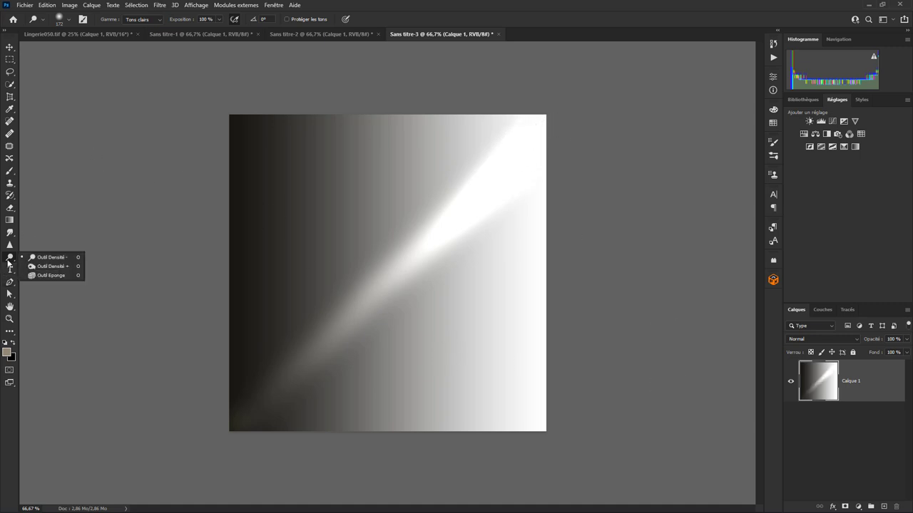
click(45, 266)
click(161, 20)
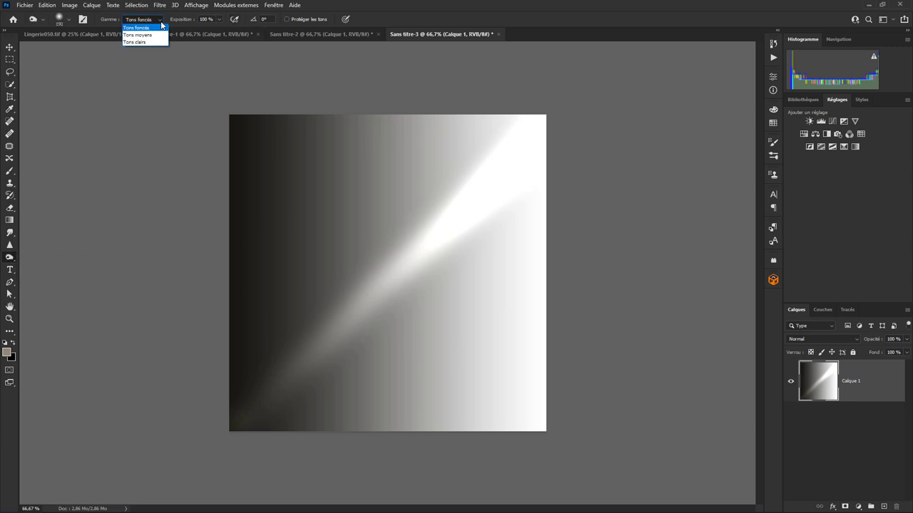
click(147, 28)
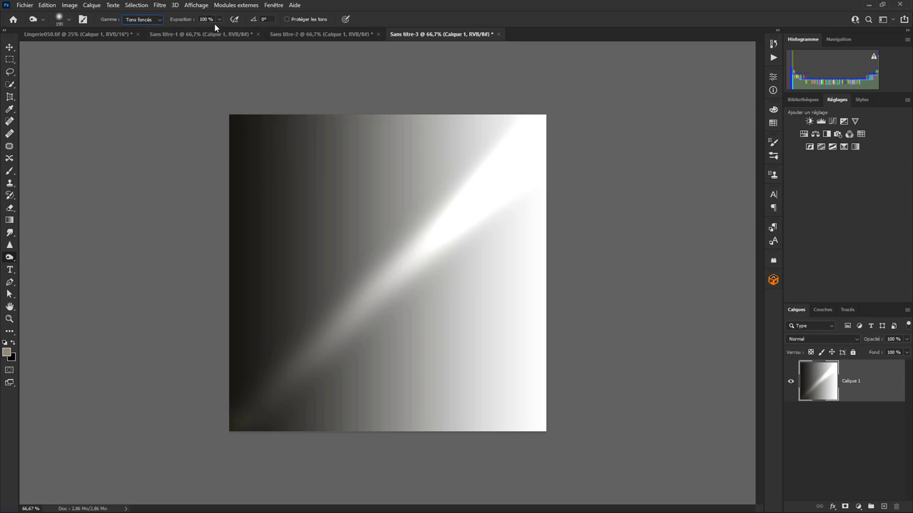
mouse_move(546, 435)
mouse_down()
mouse_move(421, 325)
mouse_move(214, 106)
mouse_up()
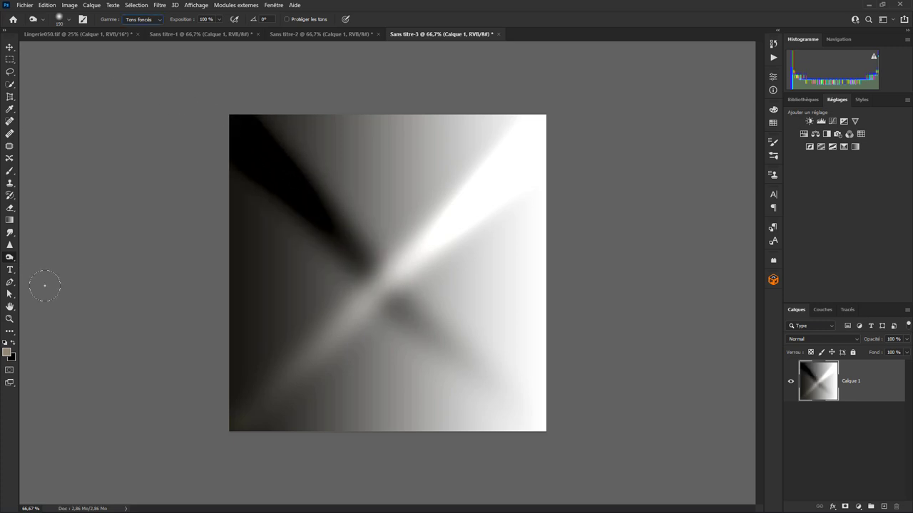